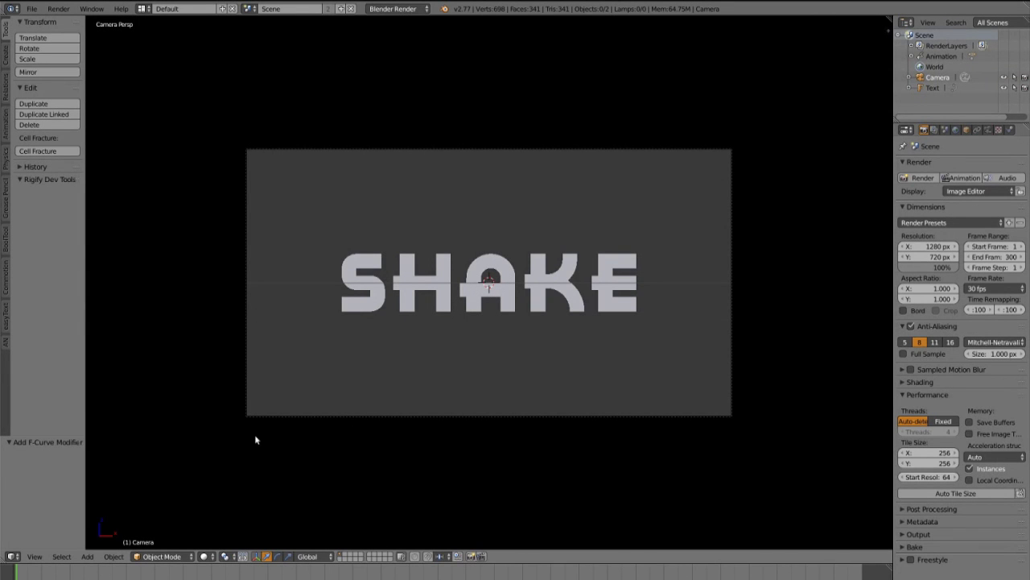
Step: Scrub through the timeline and play back the camera-view animation of the SHAKE text
scroll(447, 573, down, 2)
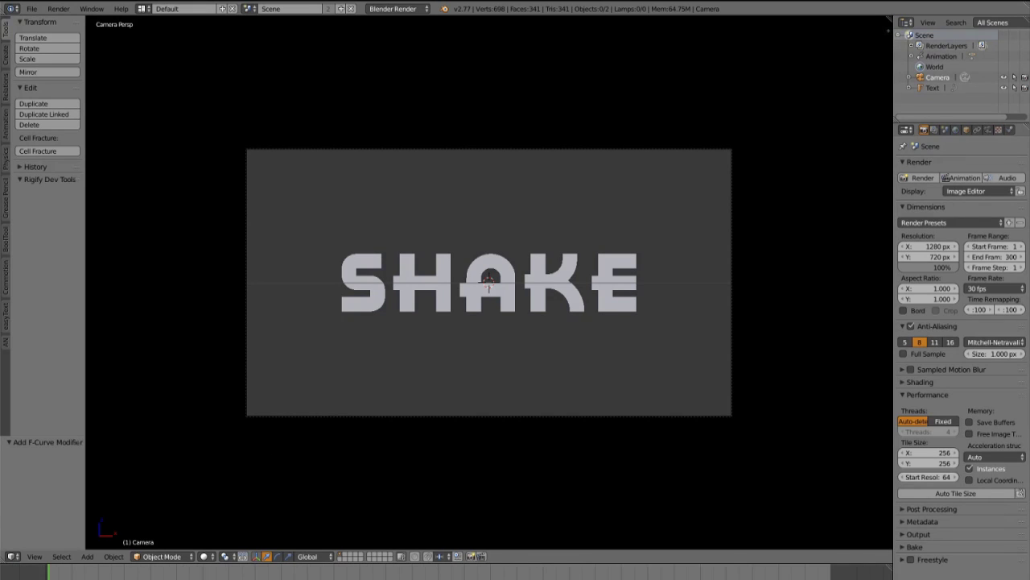
middle_drag(447, 573, 469, 573)
scroll(469, 573, up, 4)
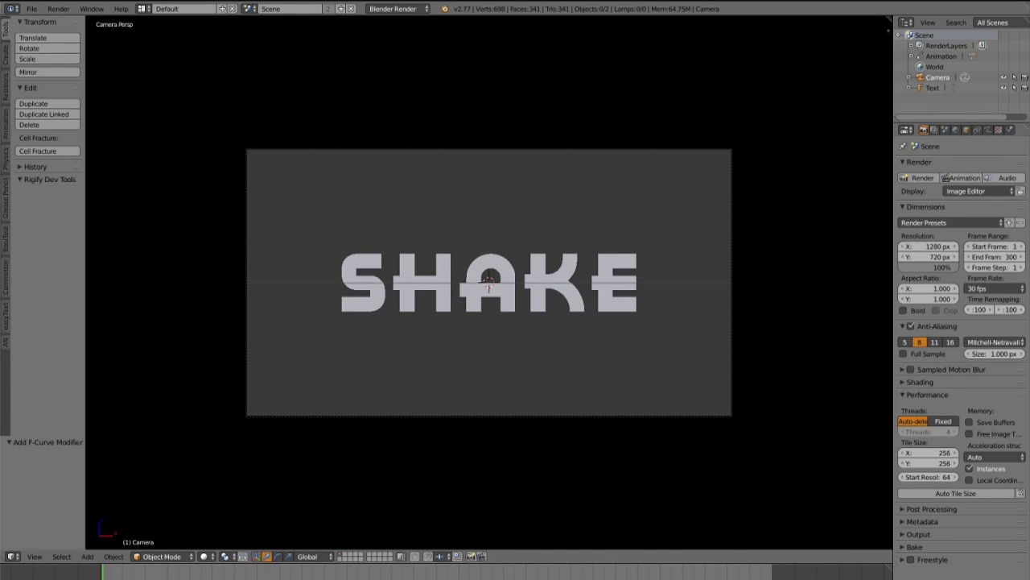
drag(102, 573, 621, 576)
drag(450, 573, 109, 573)
key(alt+a)
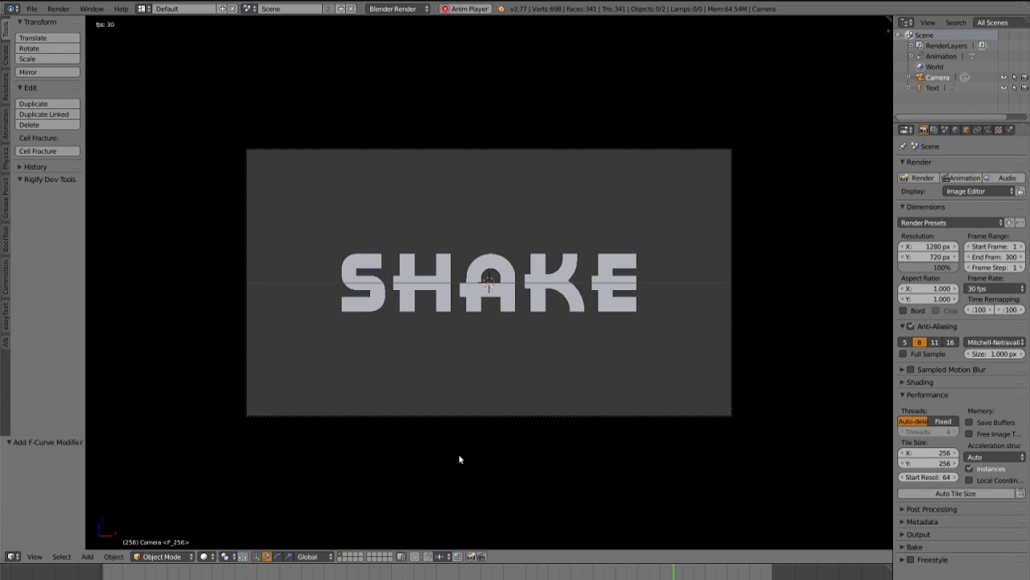
key(Escape)
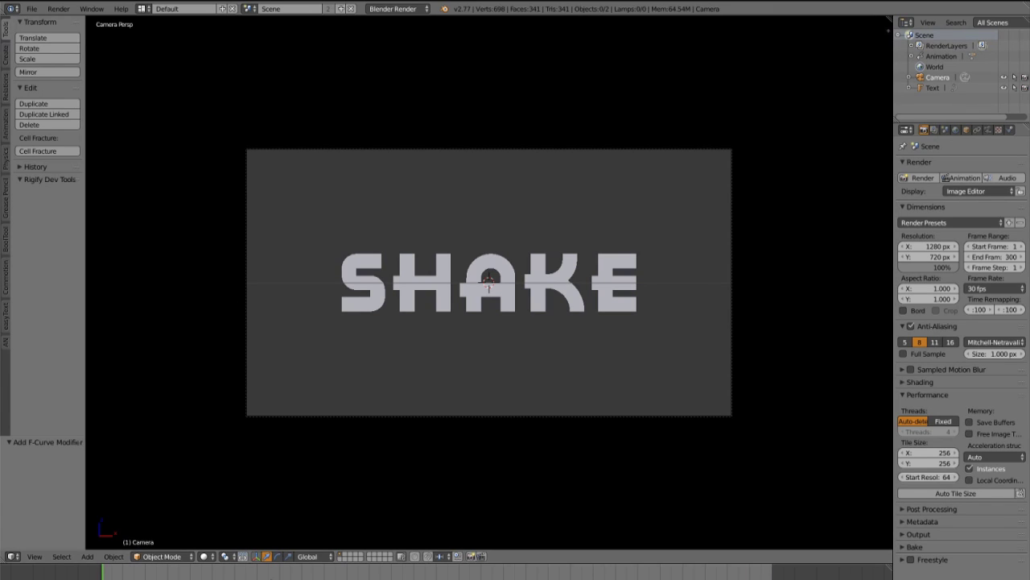
Step: Move to frame 47, render that frame and inspect the rendered text up close
mouse_move(179, 573)
mouse_down()
mouse_move(118, 578)
mouse_move(127, 578)
mouse_up()
drag(211, 570, 205, 570)
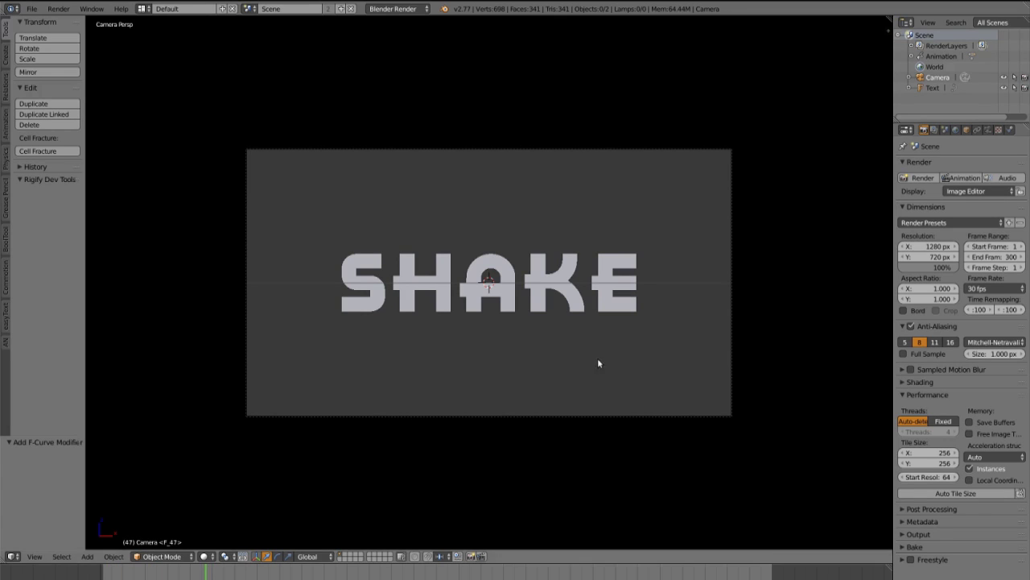
click(922, 177)
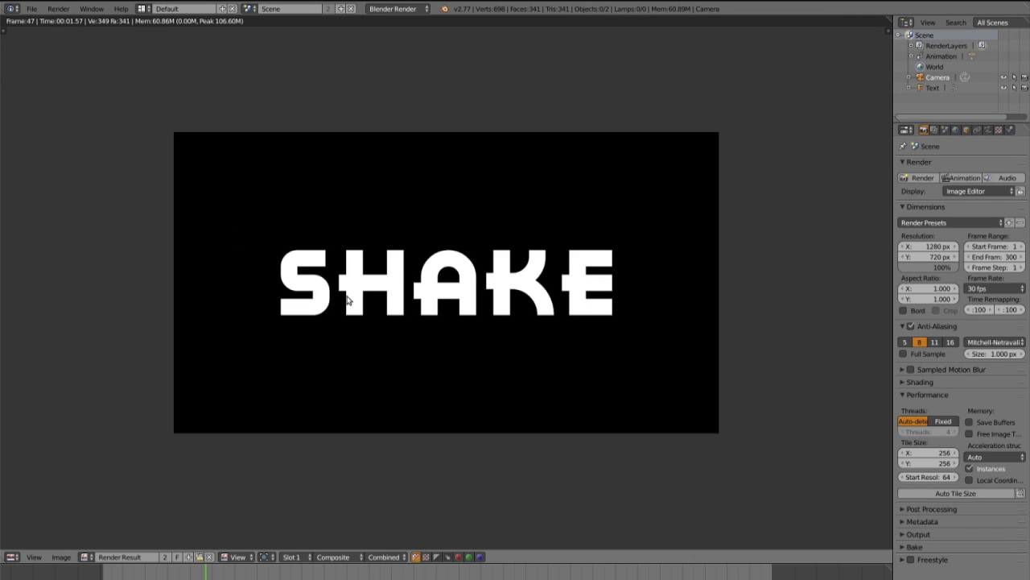
scroll(457, 294, down, 1)
scroll(456, 294, up, 6)
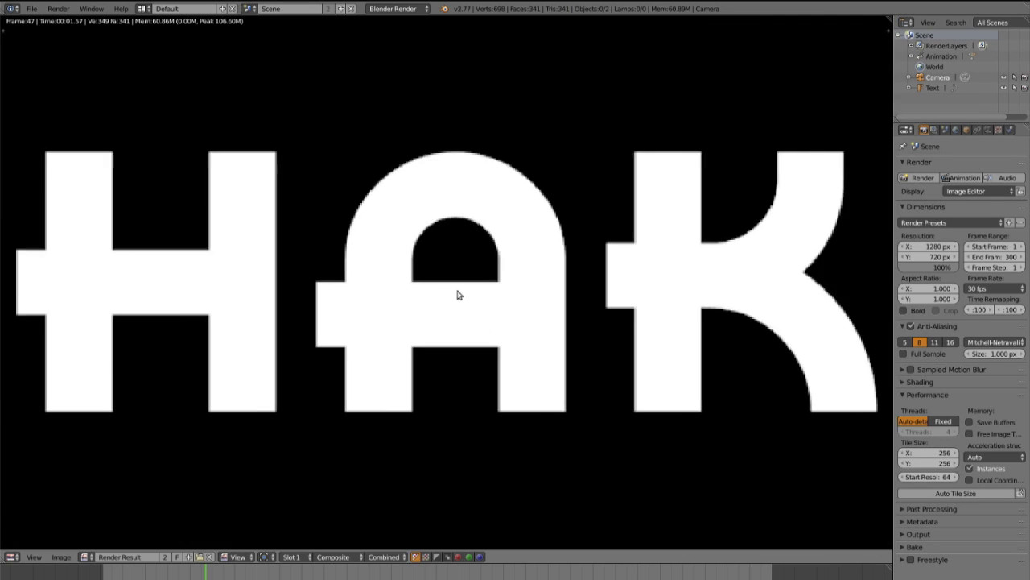
scroll(457, 294, down, 5)
scroll(407, 322, up, 1)
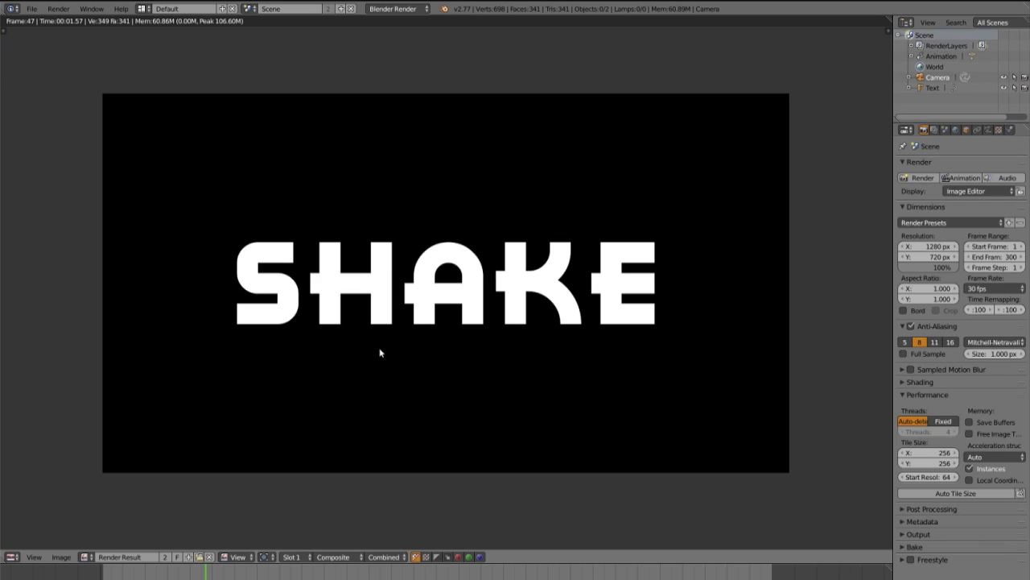
Step: Switch to the Compositing screen layout and bring the Shake group node into close view
click(141, 8)
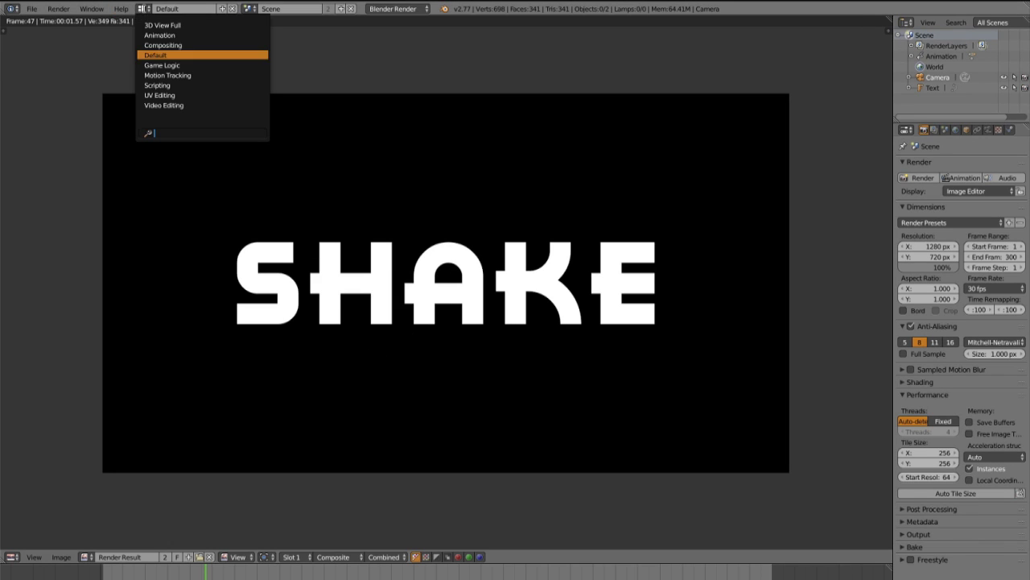
click(165, 46)
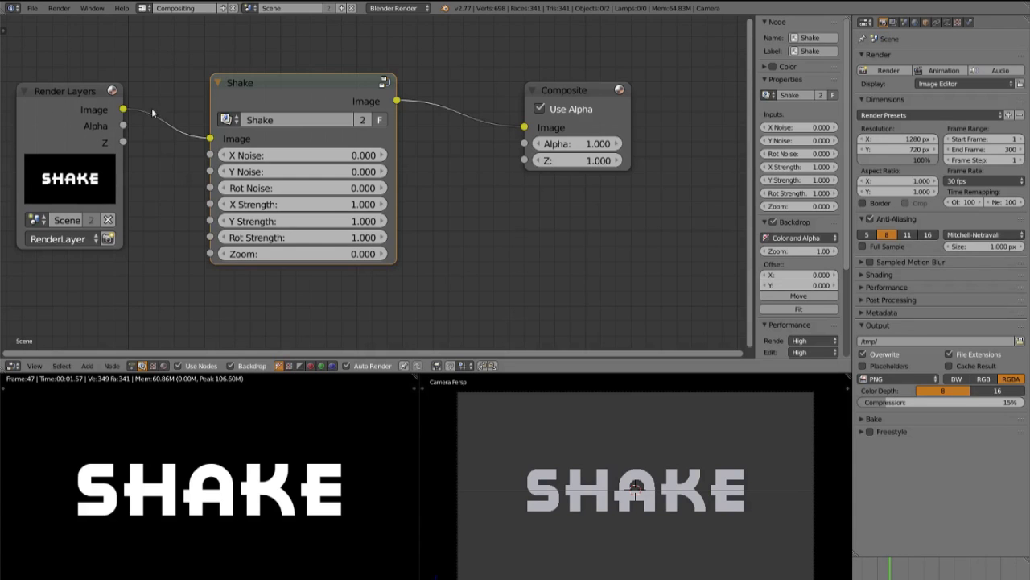
drag(264, 88, 237, 87)
right_click(238, 89)
middle_drag(312, 110, 335, 94)
scroll(281, 443, down, 4)
scroll(281, 443, up, 2)
scroll(318, 181, up, 1)
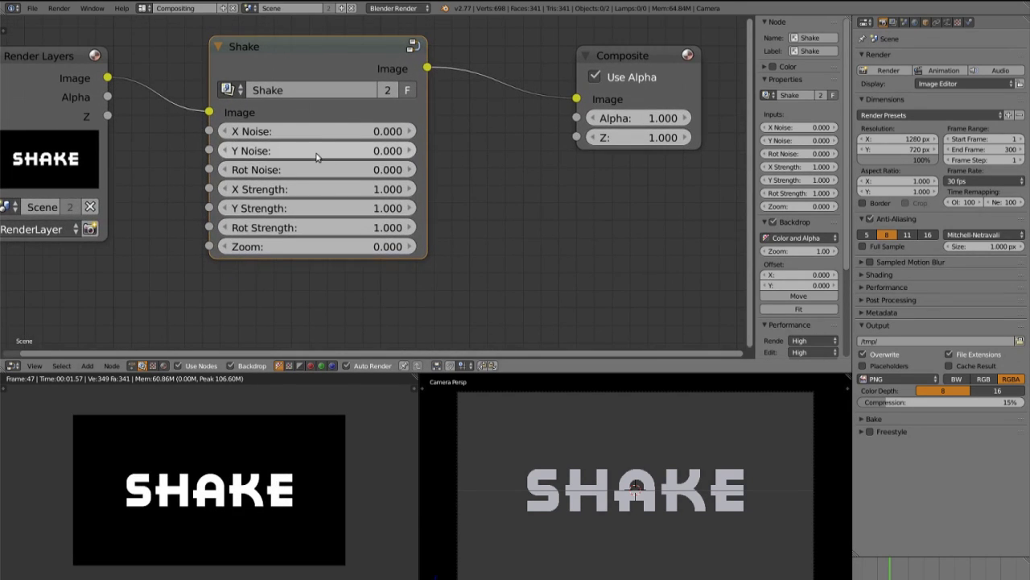
Step: Set the current frame to the animation's first frame, 1, on the timeline
drag(895, 576, 941, 578)
scroll(973, 577, down, 6)
scroll(972, 577, up, 3)
scroll(972, 577, down, 4)
scroll(972, 577, up, 2)
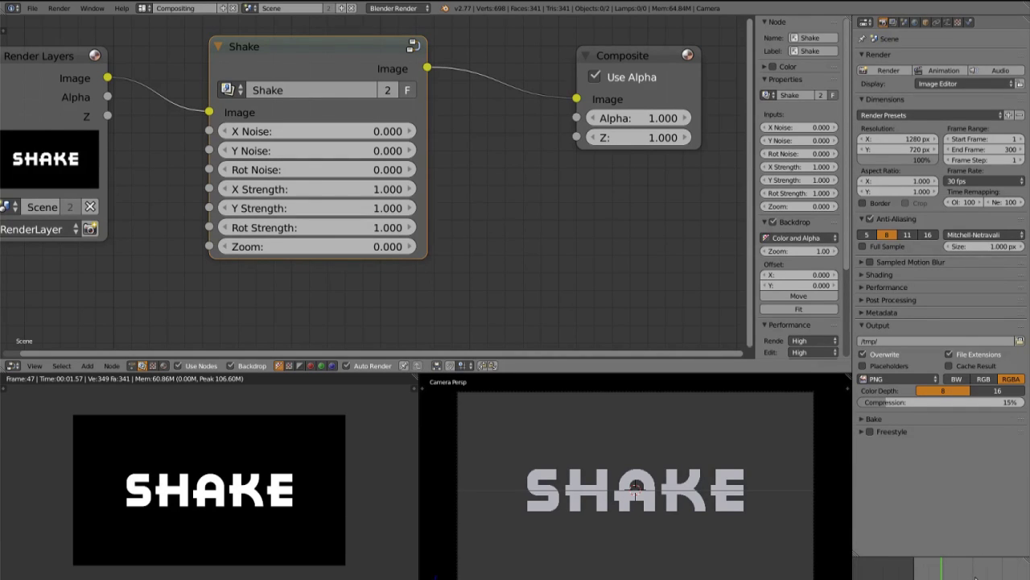
mouse_move(979, 577)
middle_down()
mouse_move(922, 571)
mouse_move(984, 568)
middle_up()
scroll(921, 574, up, 5)
middle_drag(872, 577, 905, 574)
mouse_move(892, 573)
mouse_down()
mouse_move(920, 573)
mouse_move(882, 576)
mouse_up()
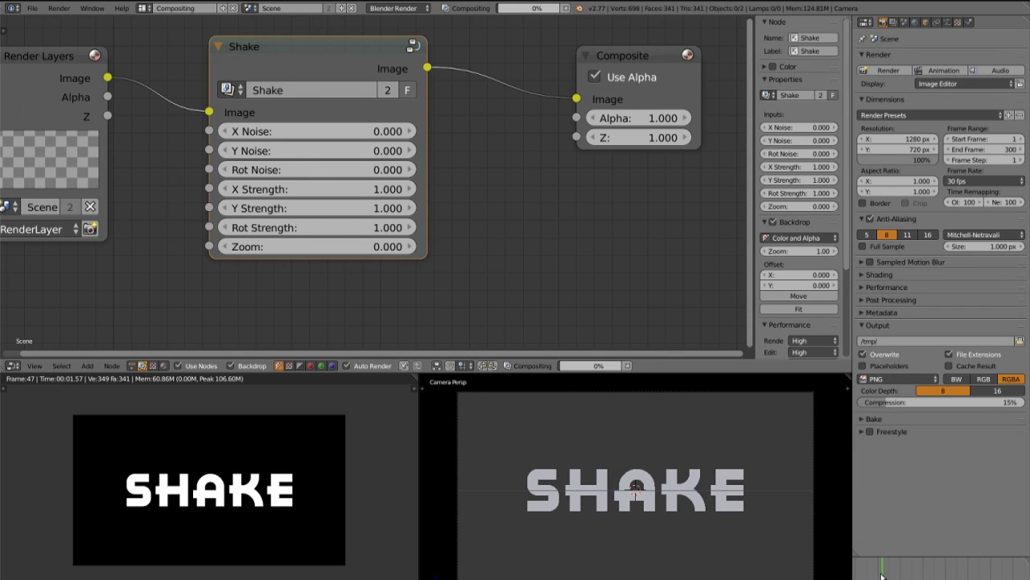
scroll(877, 577, up, 8)
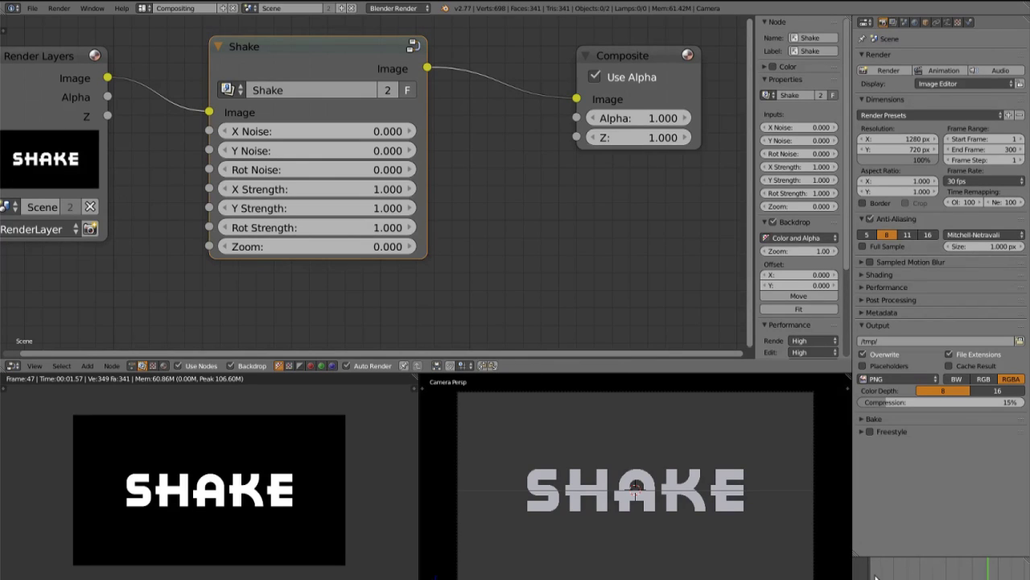
click(871, 575)
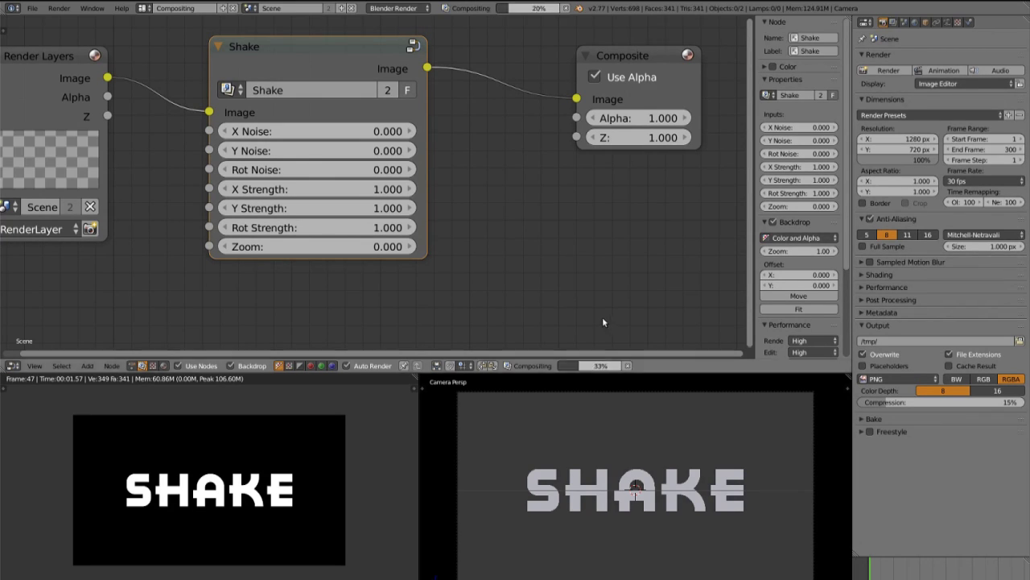
Step: Insert keyframes on the Shake node's X Noise, Y Noise and Rot Noise values at frame 1
key(i)
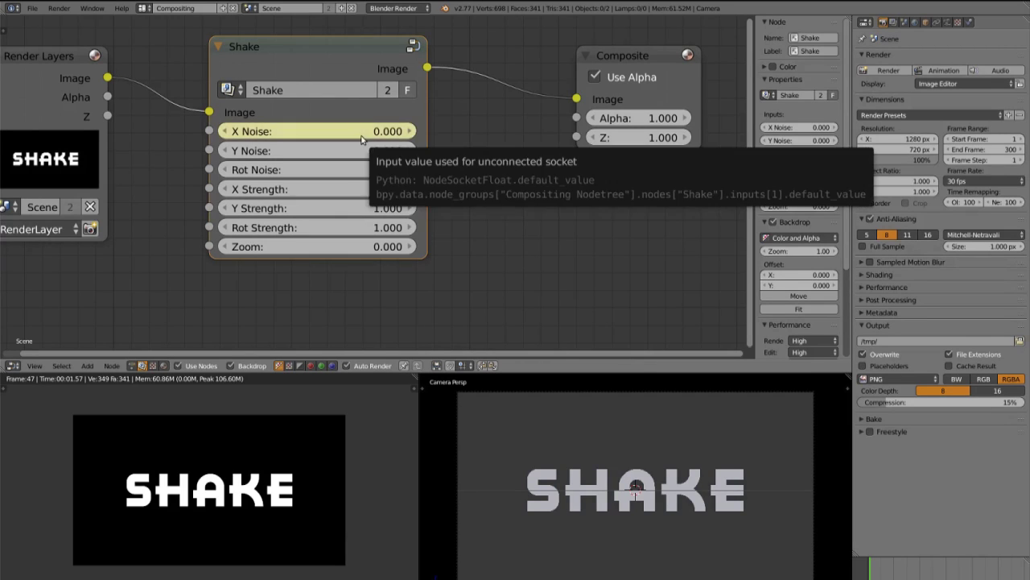
key(i)
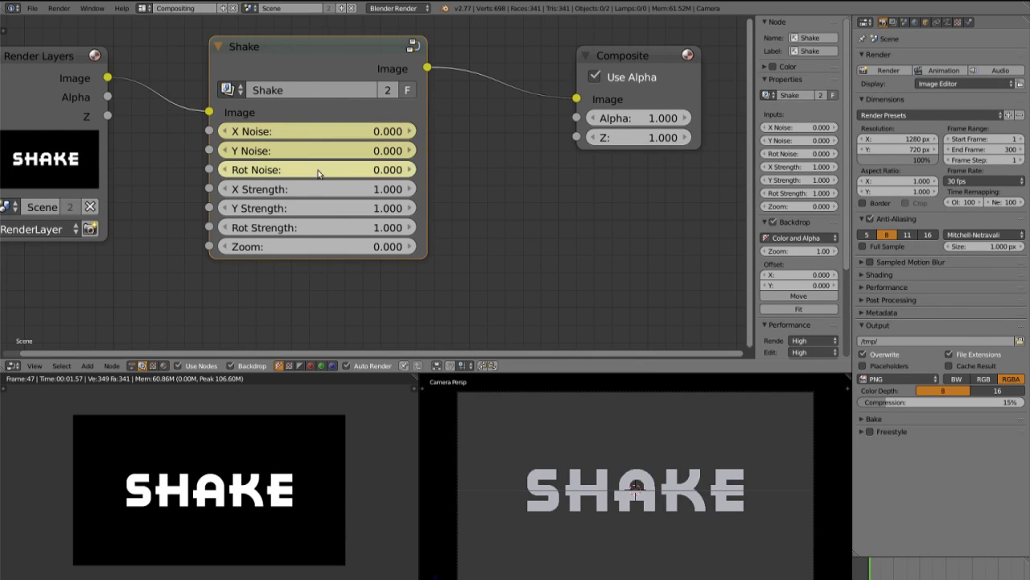
key(i)
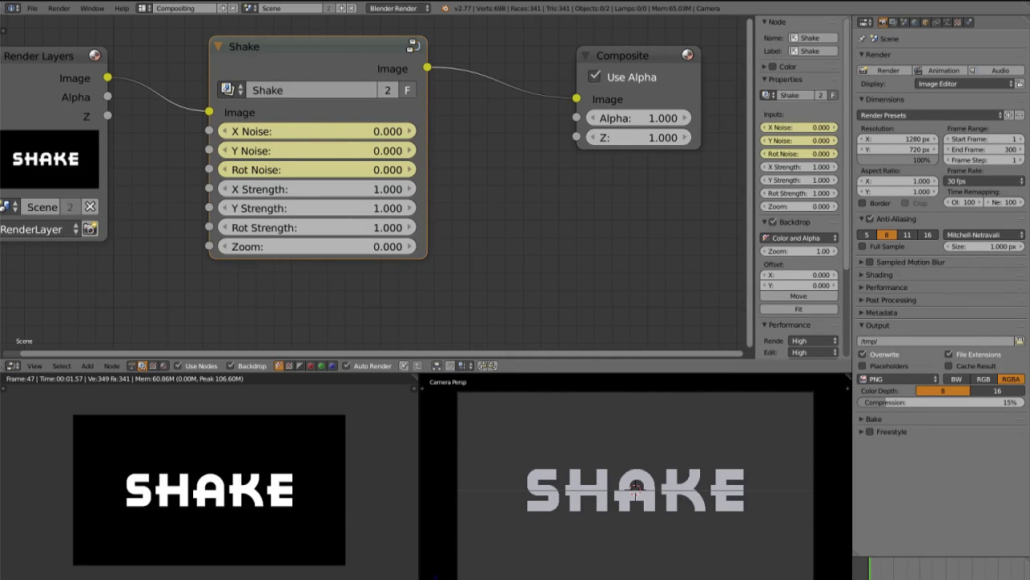
Step: Change the 3D viewport to the Graph Editor and select the Default Value (X Noise) curve under Compositing Nodetree
click(428, 573)
click(450, 568)
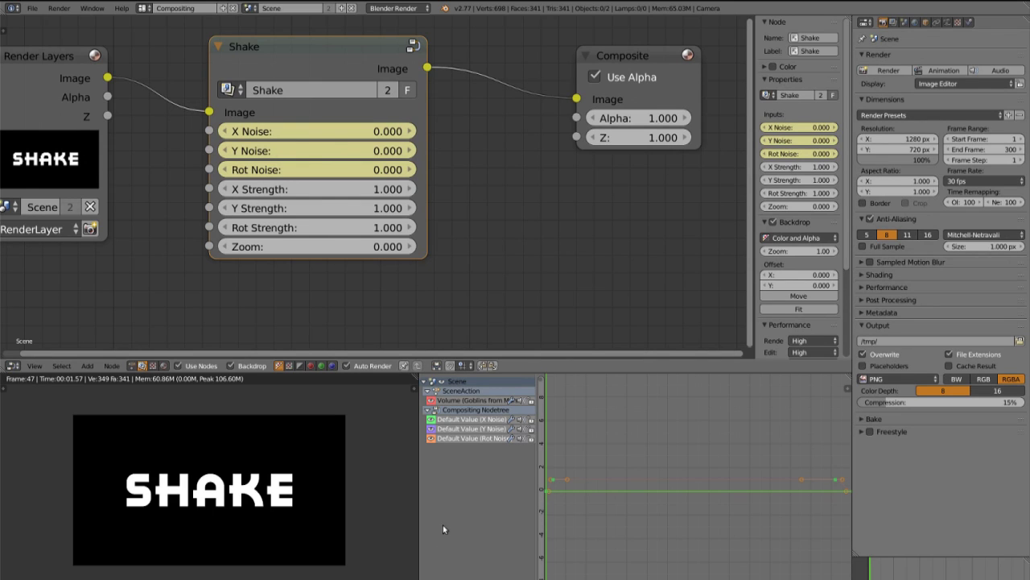
click(428, 410)
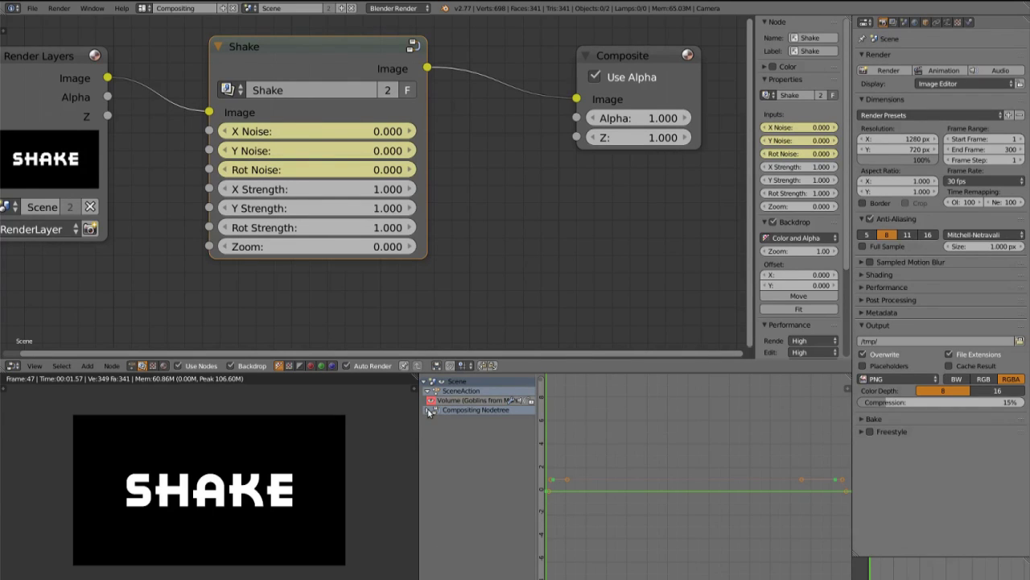
click(429, 411)
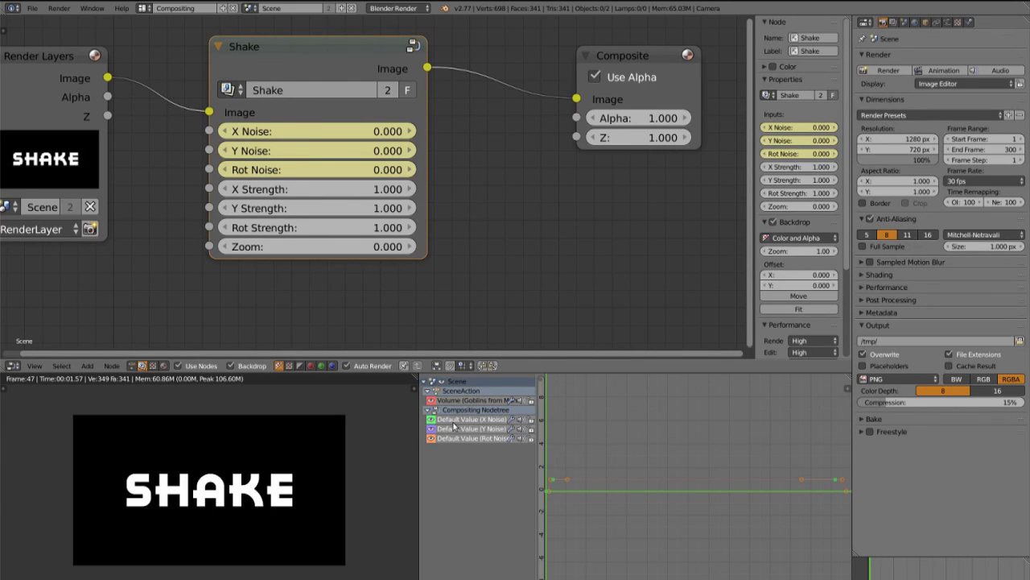
click(456, 422)
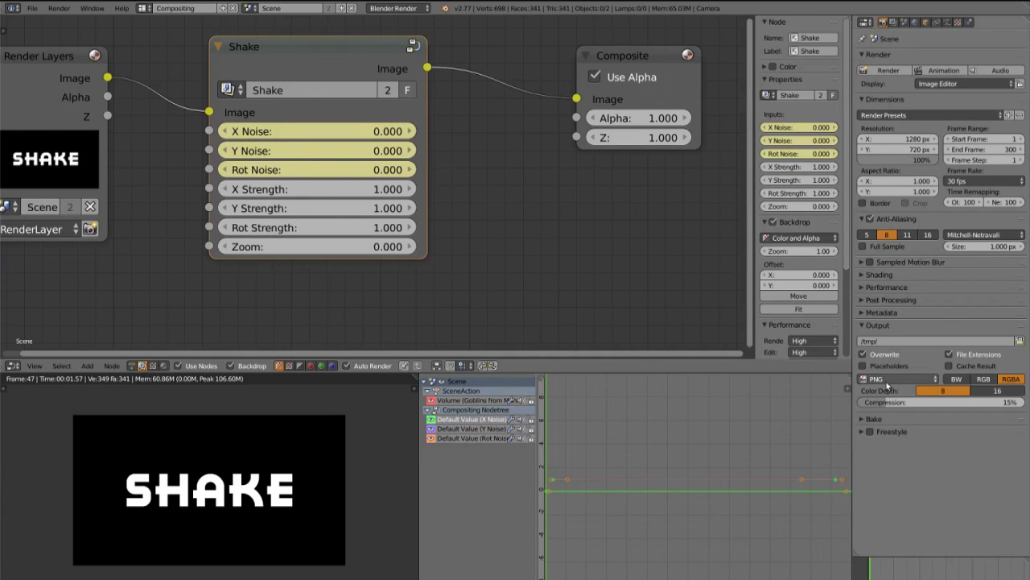
Step: Add a Noise modifier to the X Noise curve and show its settings in a widened properties region
key(n)
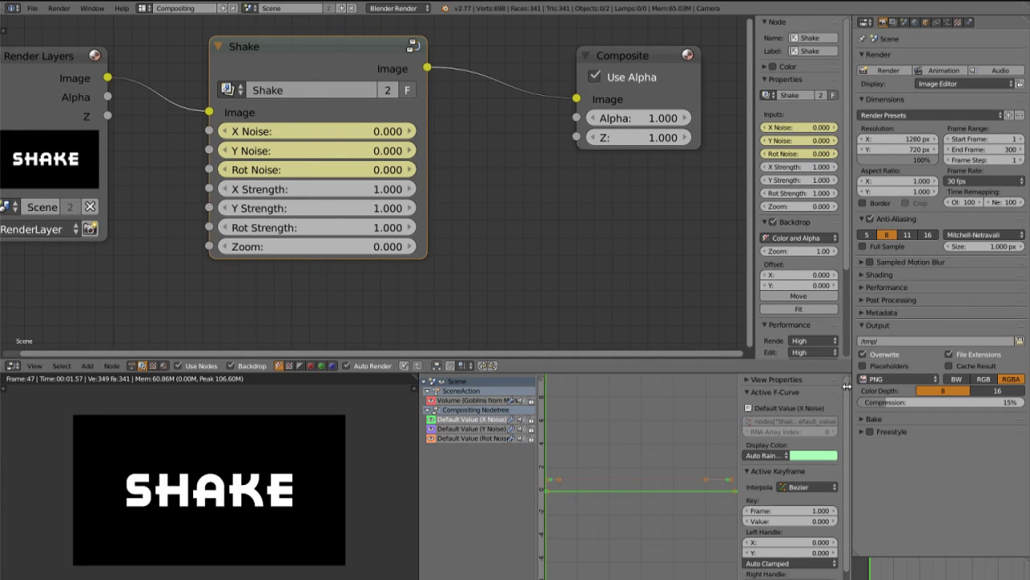
scroll(808, 449, down, 2)
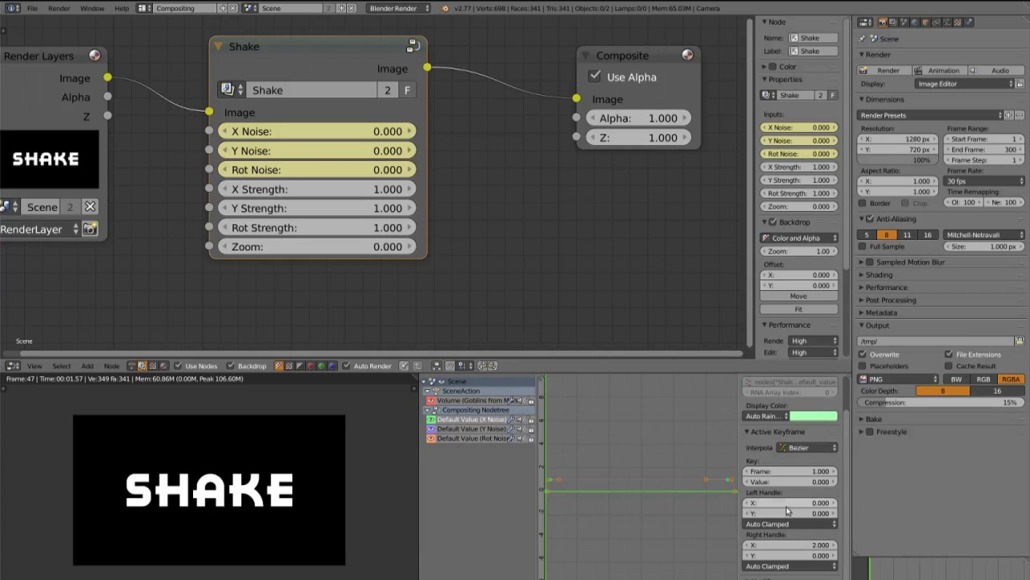
key(ctrl+shift+m)
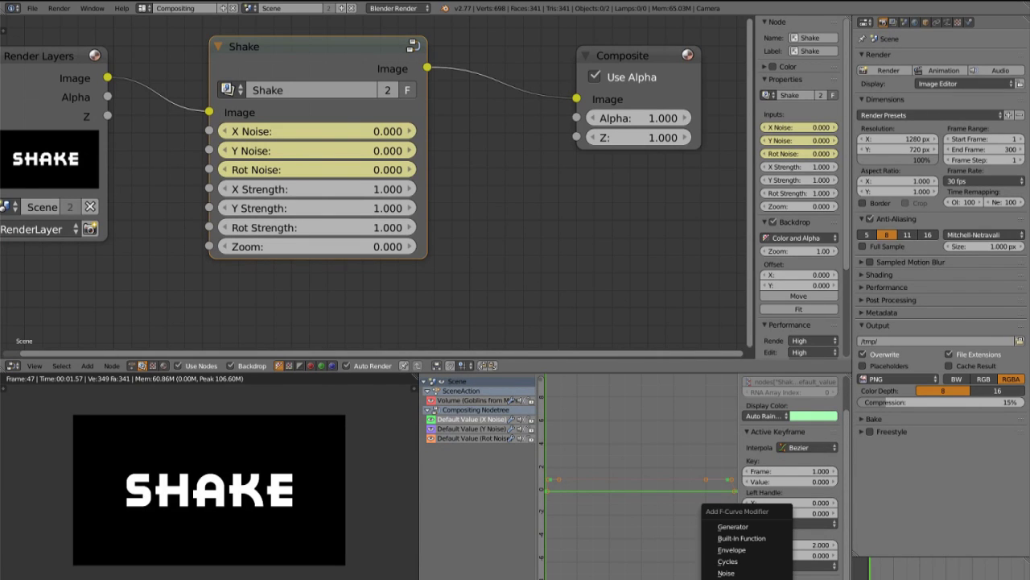
click(739, 570)
drag(737, 536, 674, 537)
scroll(710, 531, down, 5)
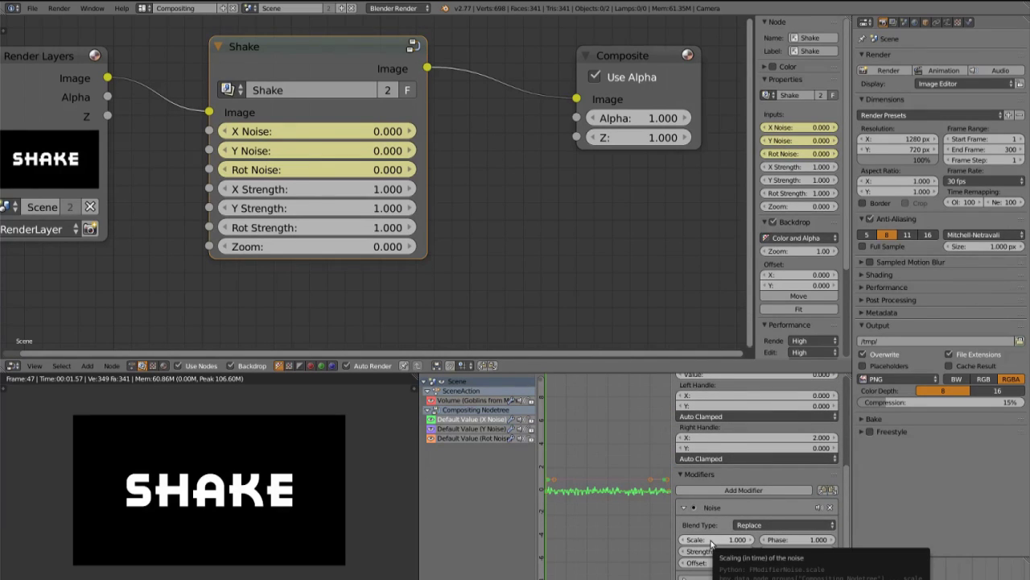
Step: Set the scale of the X Noise curve's Noise modifier to 5.6
click(710, 540)
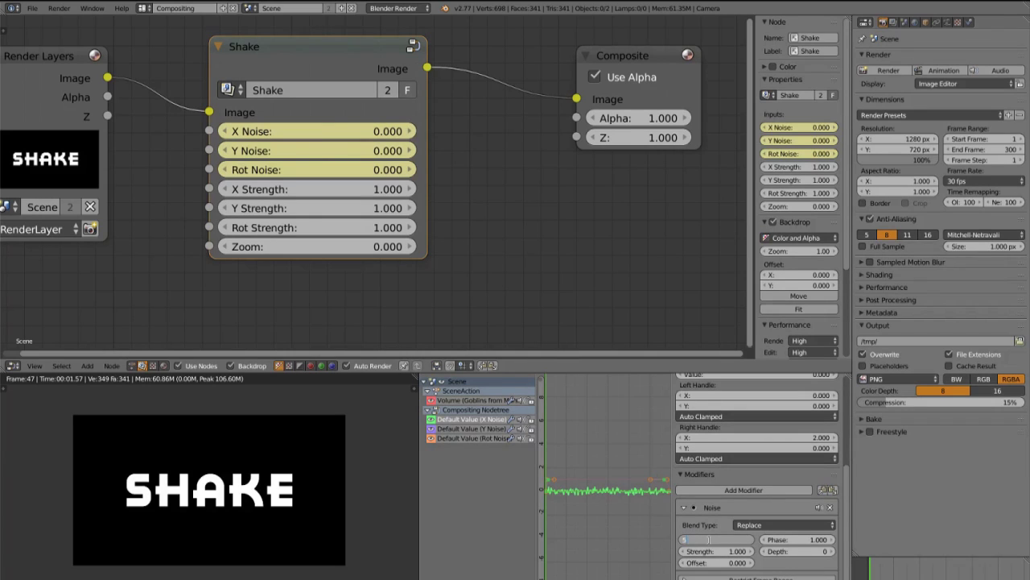
text(5.6)
key(Return)
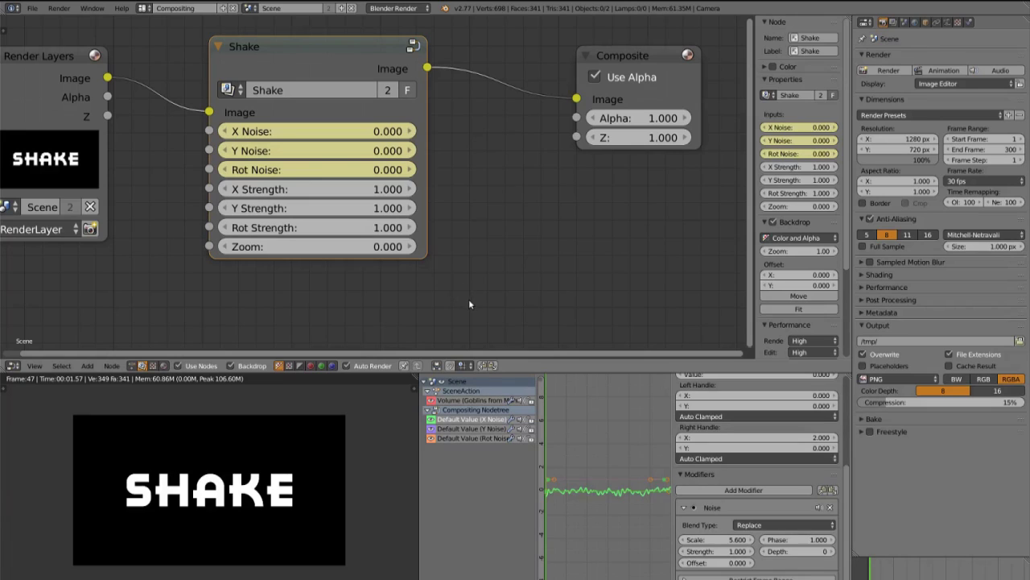
click(289, 49)
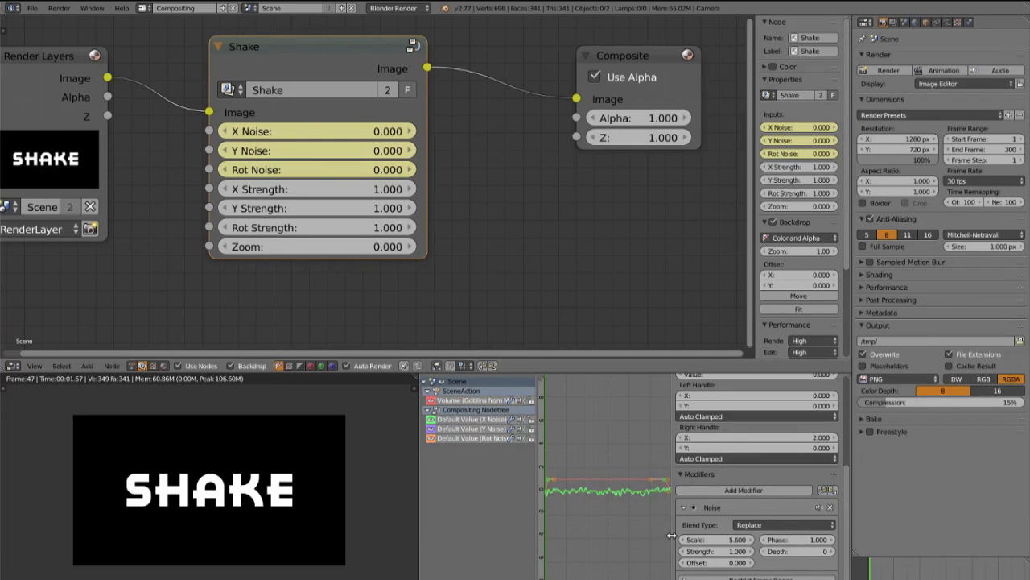
scroll(365, 149, down, 3)
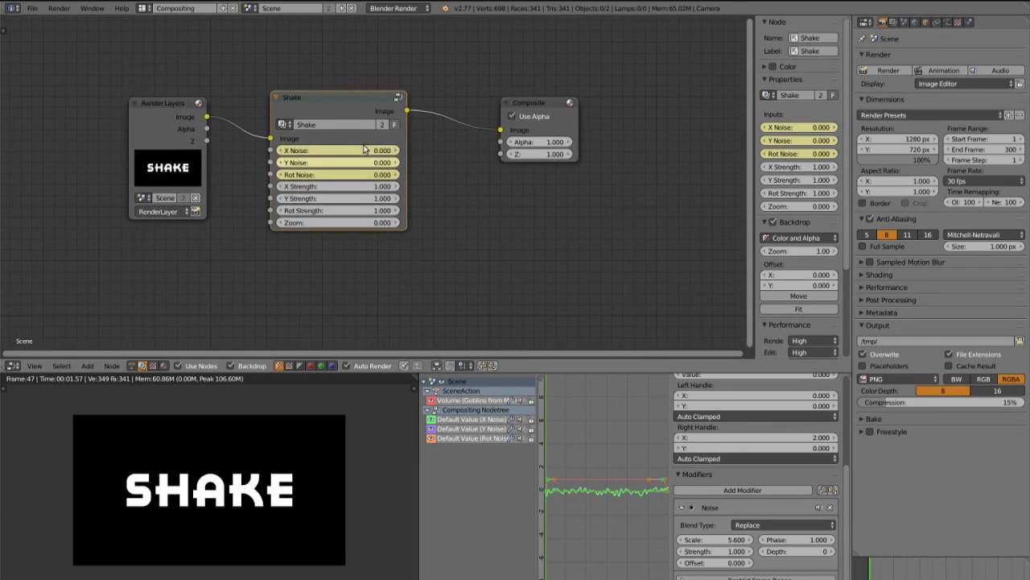
scroll(365, 149, up, 4)
scroll(364, 149, down, 4)
scroll(338, 137, up, 2)
scroll(314, 123, down, 1)
scroll(341, 126, down, 1)
middle_drag(341, 126, 345, 144)
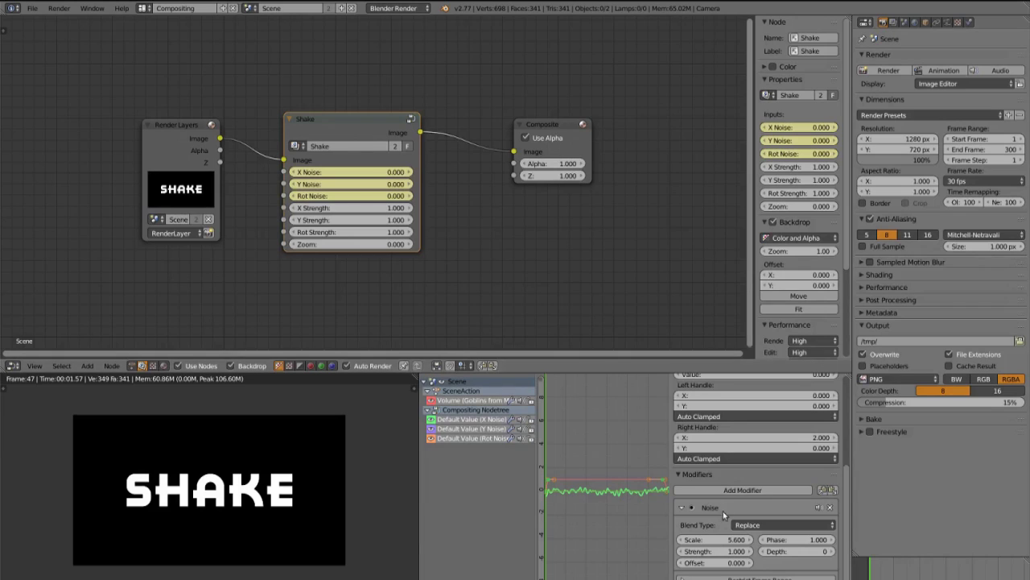
Step: Set the strength of the X Noise curve's Noise modifier to 140
click(707, 552)
text(140)
key(Return)
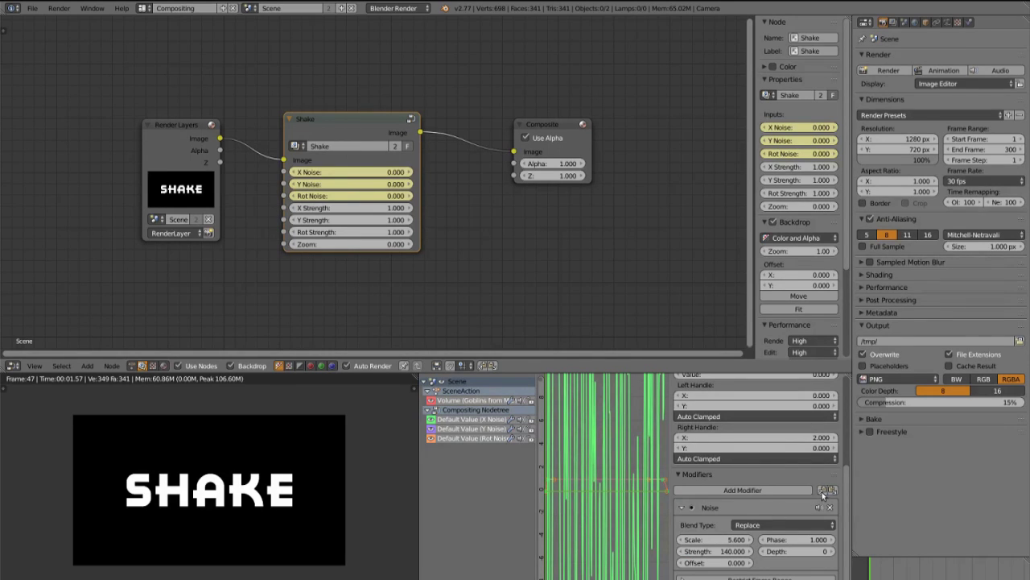
Step: Paste the copied Noise modifier onto the Y Noise curve and set its strength to 110 and offset to 10
click(480, 430)
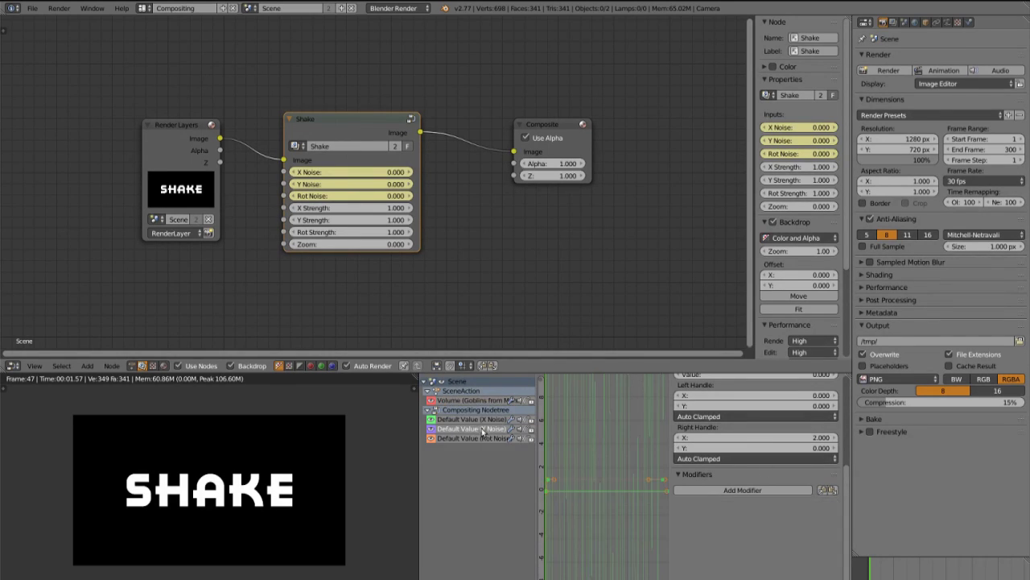
click(832, 490)
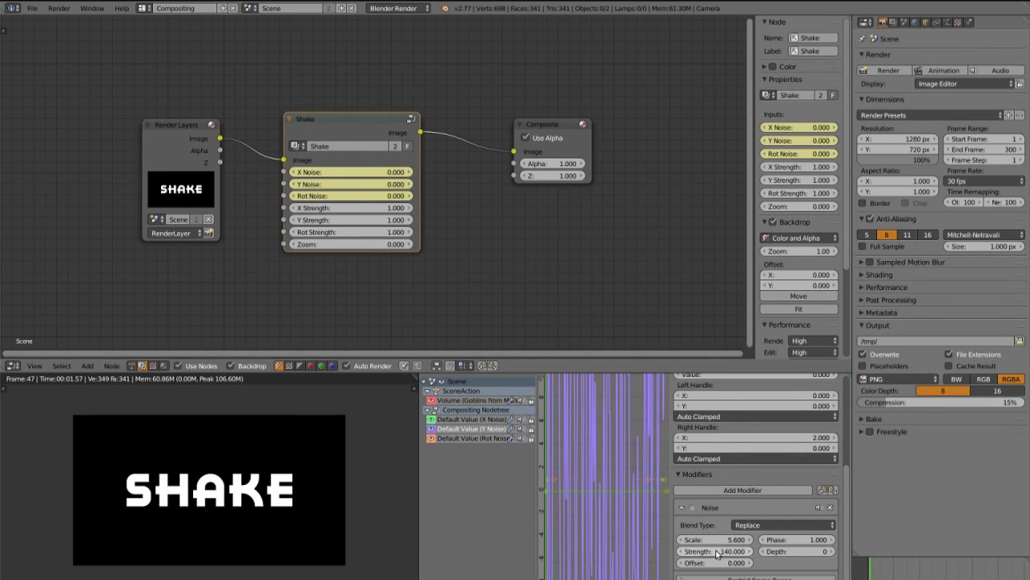
click(716, 552)
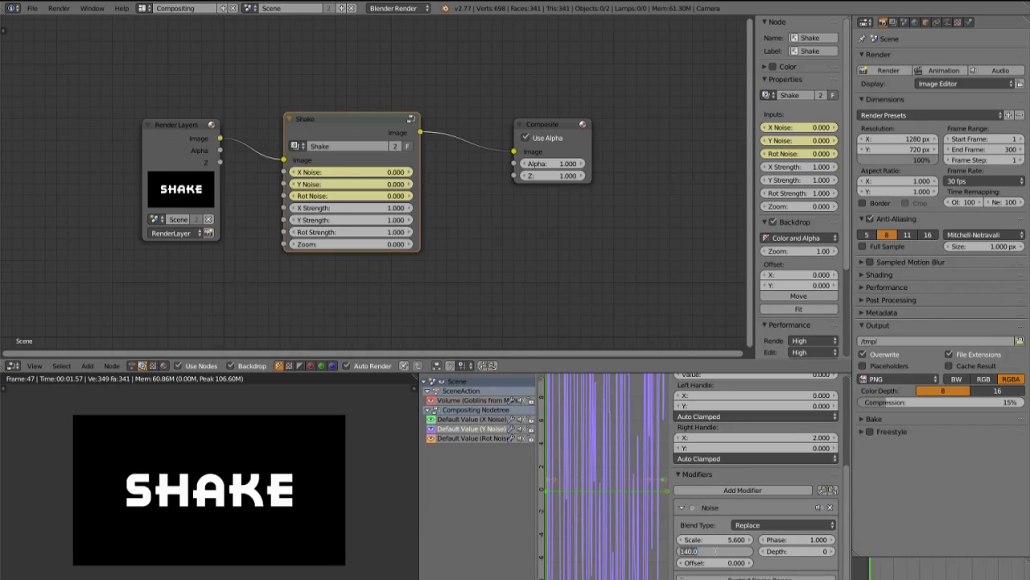
text(110)
key(Return)
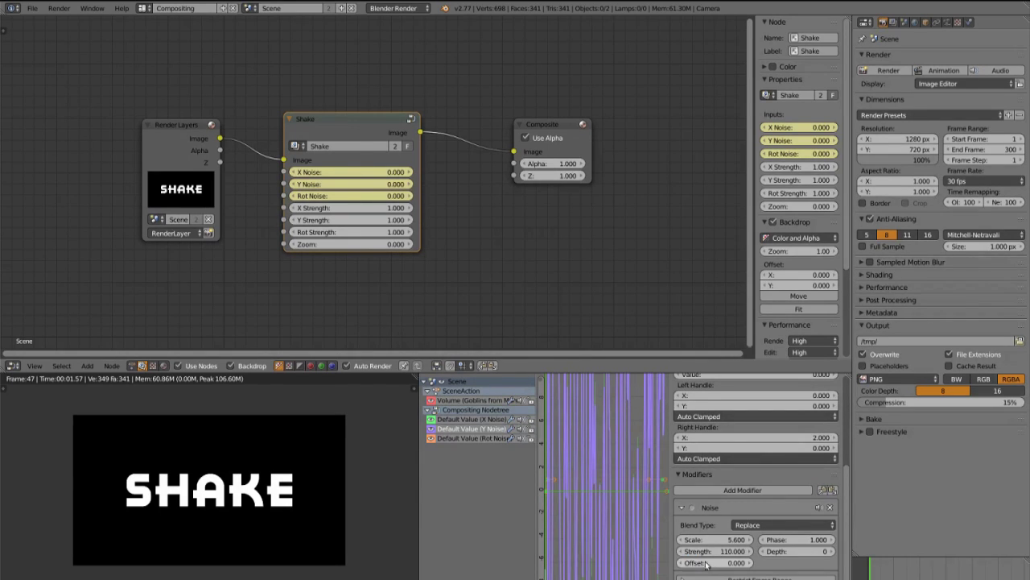
click(704, 561)
text(10)
key(Return)
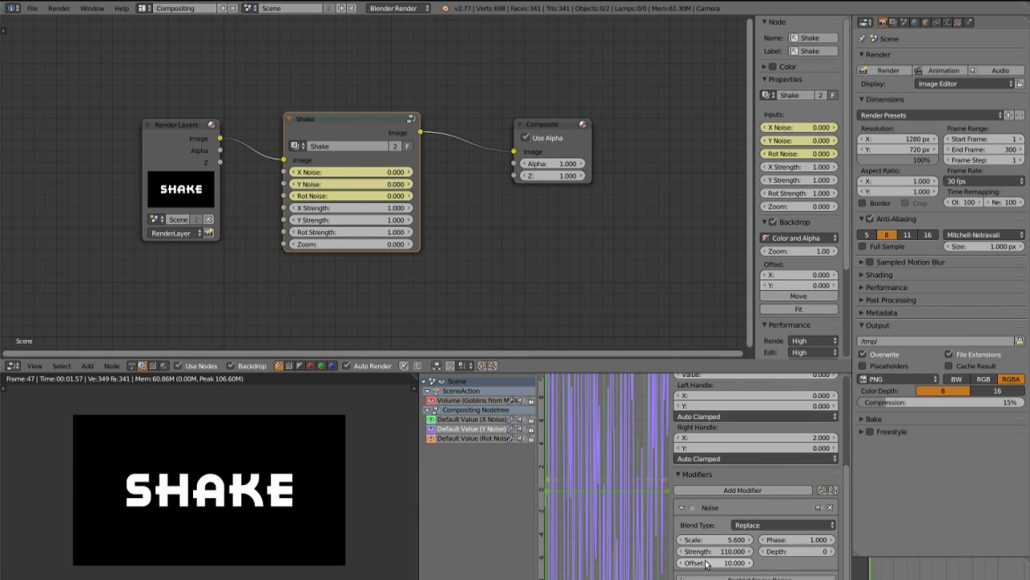
Step: Paste the copied Noise modifier onto the Rot Noise curve and set its strength to 0.65 and offset to 20
click(477, 439)
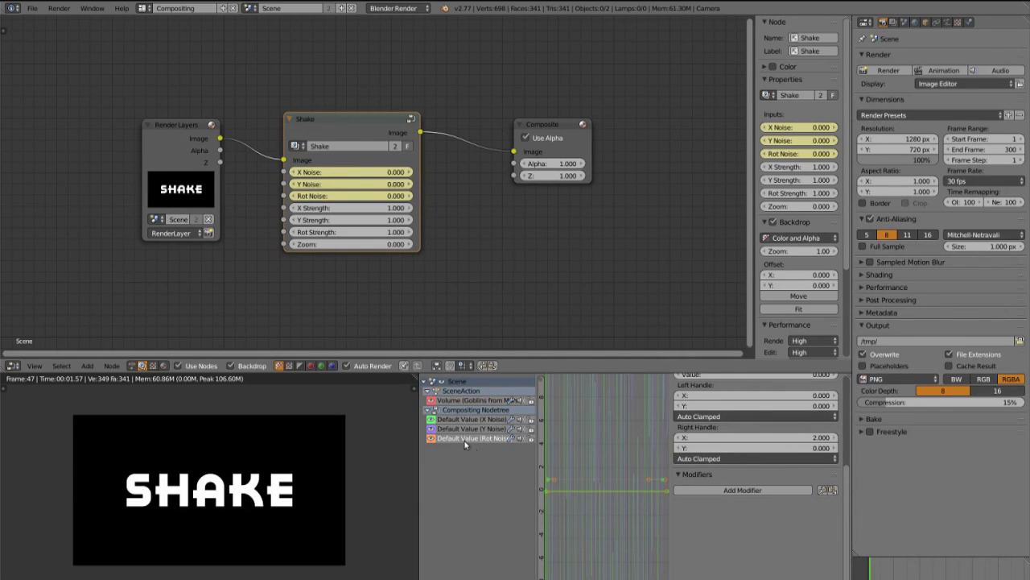
click(834, 491)
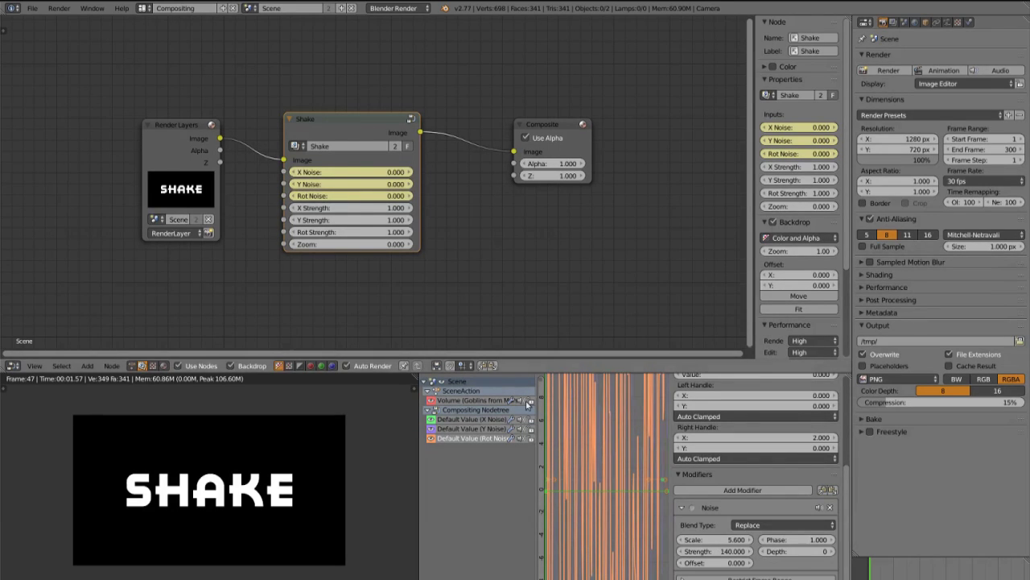
click(706, 551)
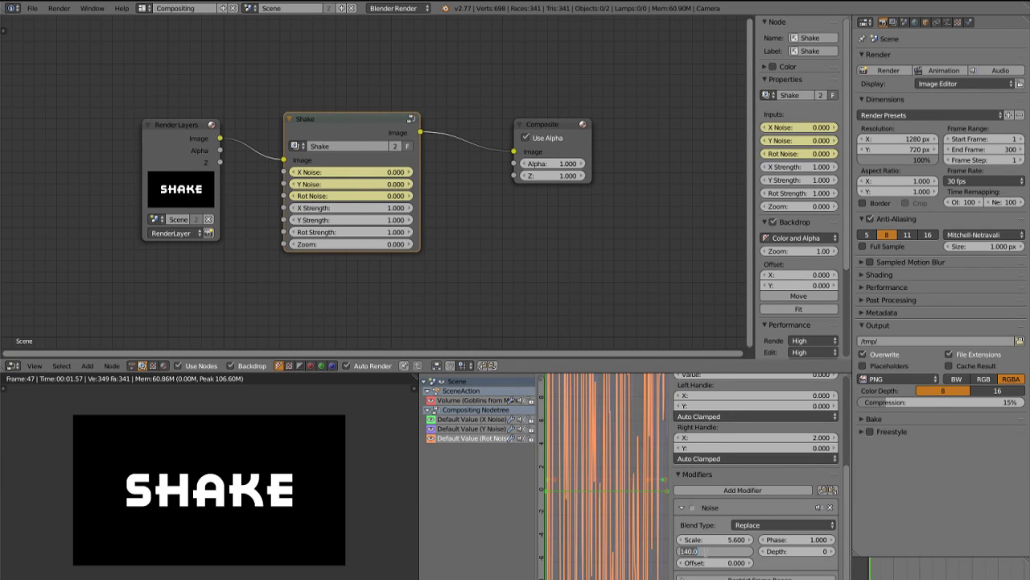
text(0.65)
key(Return)
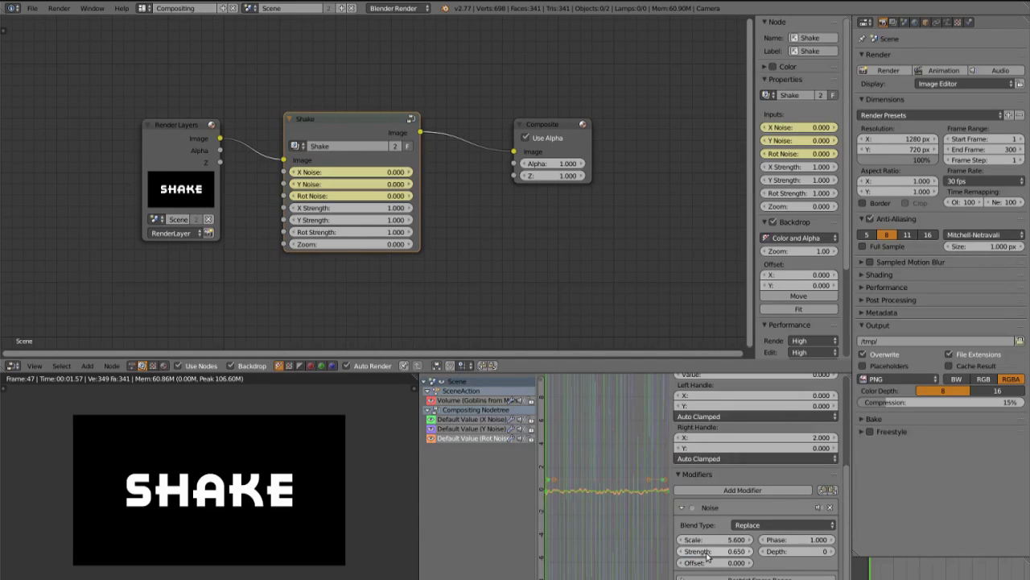
click(706, 561)
text(20)
key(Return)
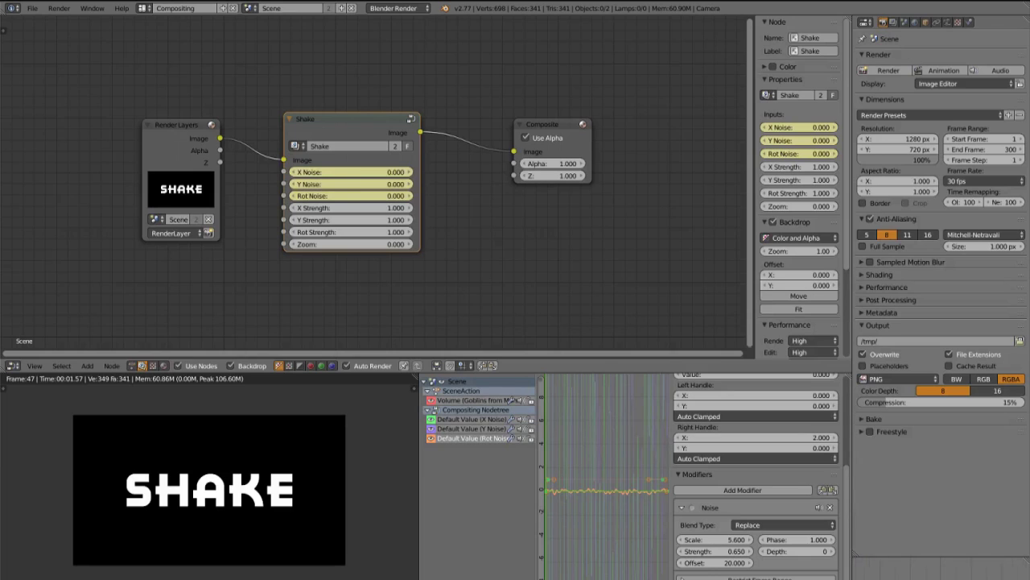
Step: Move to a later frame in the timeline and examine the shaken SHAKE text in the image preview
click(946, 574)
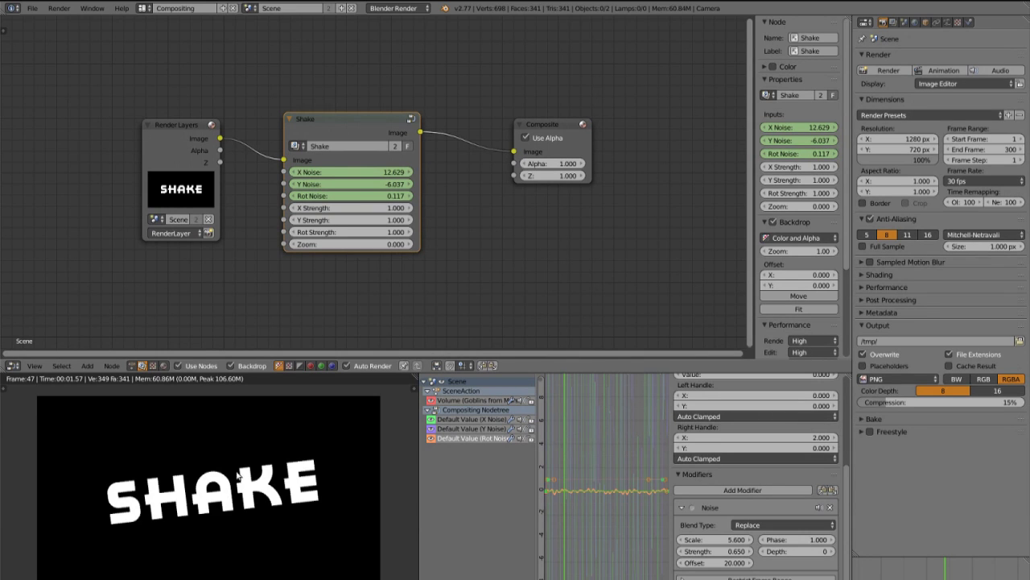
scroll(228, 502, down, 4)
scroll(227, 502, up, 12)
key(v)
key(v)
key(v)
key(v)
key(v)
key(v)
key(v)
key(v)
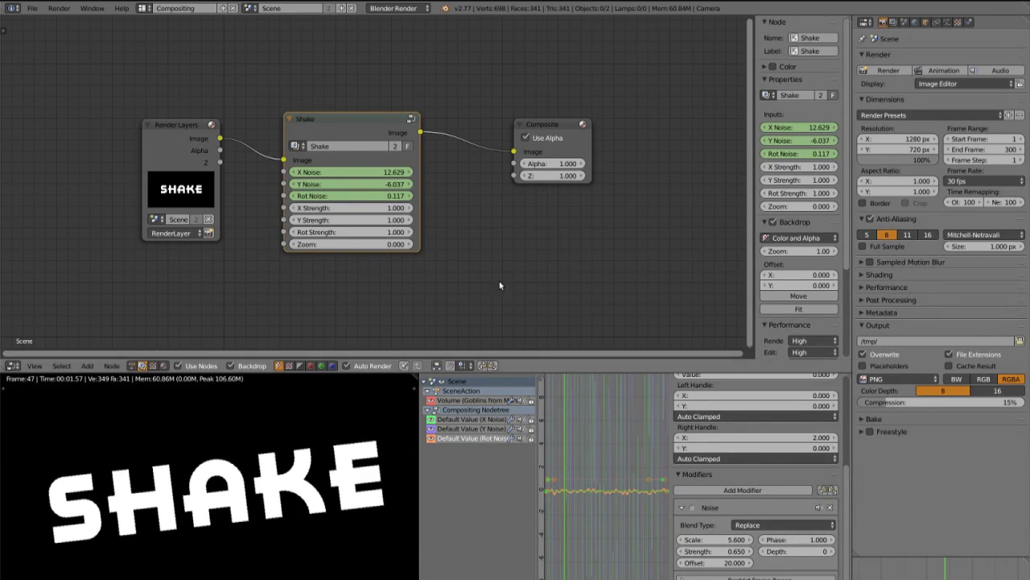
scroll(363, 272, down, 2)
key(v)
key(v)
key(v)
key(alt+v)
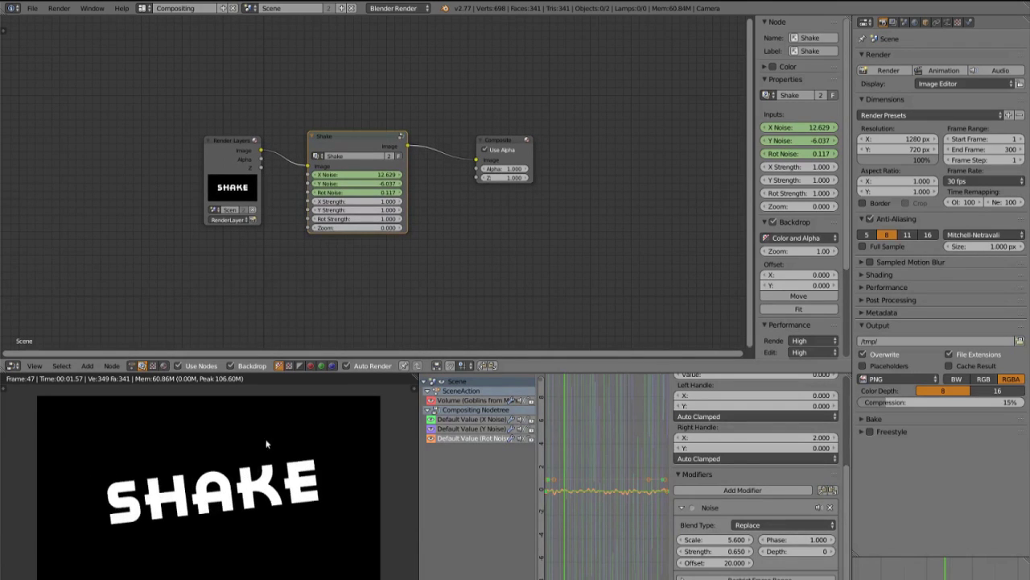
scroll(386, 266, up, 2)
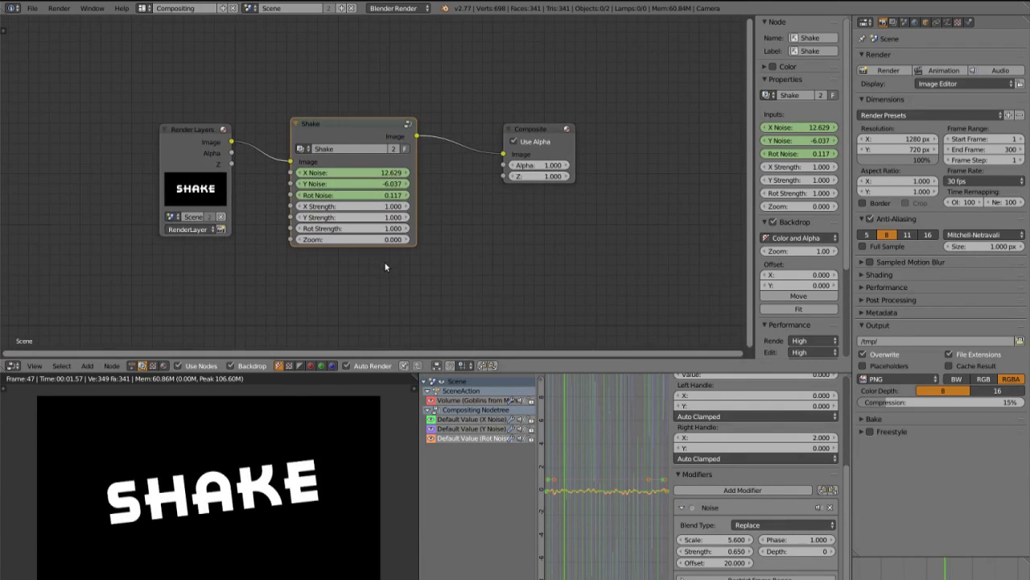
scroll(386, 267, up, 1)
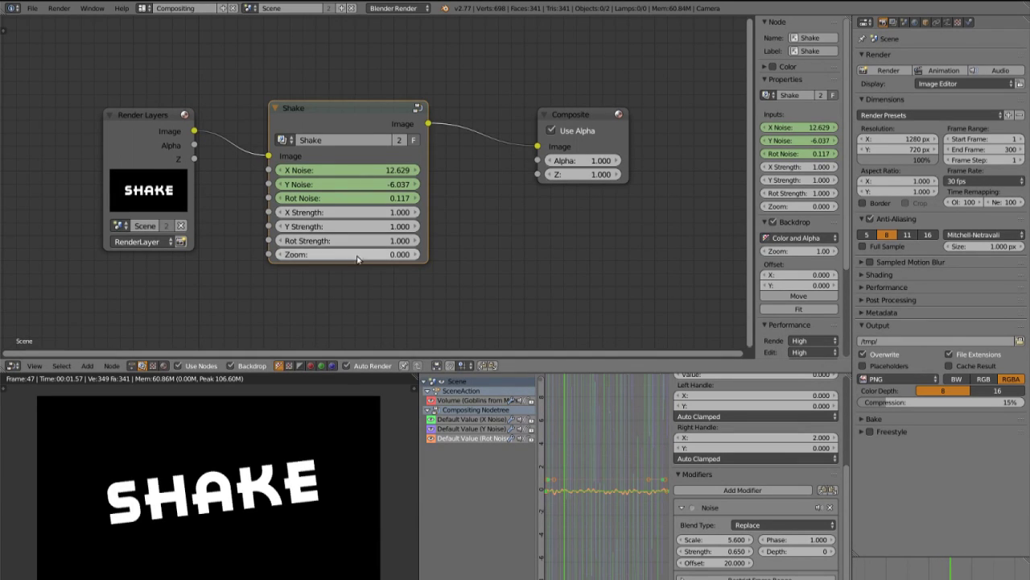
Step: Keyframe the Shake node's X Strength, Y Strength and Rot Strength at 1.0 on the current frame
key(i)
key(i)
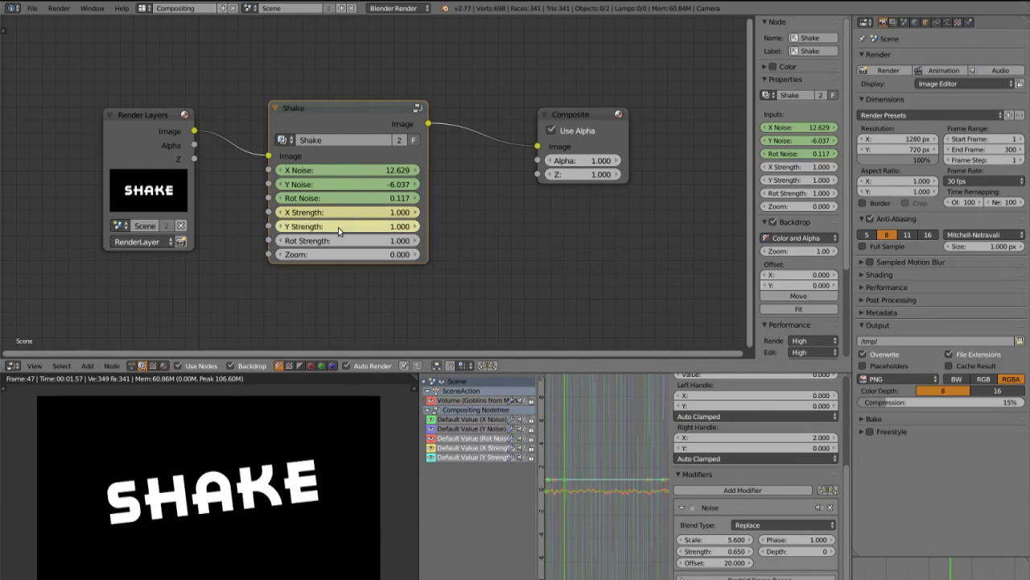
key(i)
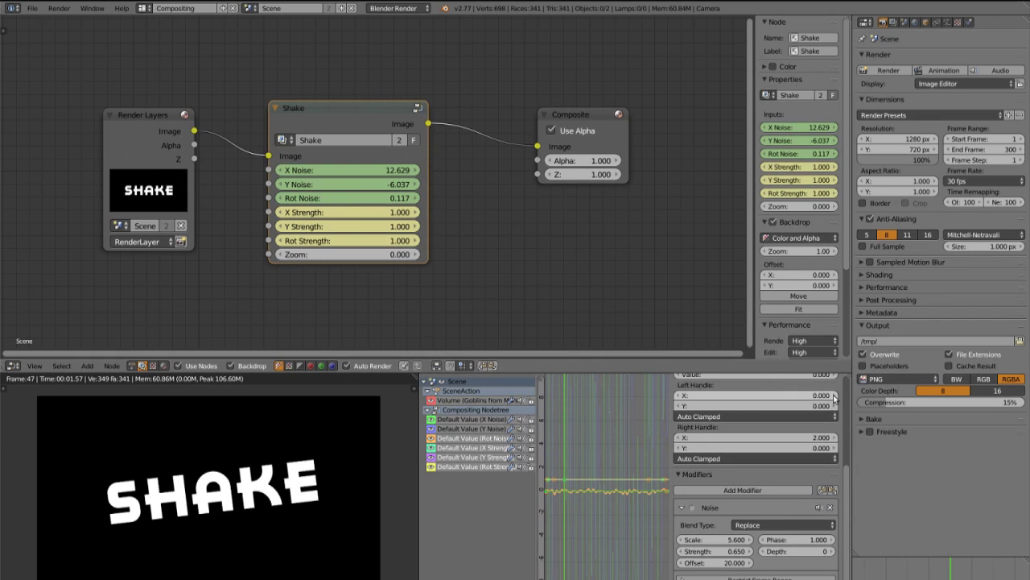
Step: On an earlier frame, set the Shake node's X, Y and Rot Strength to 0 together and keyframe all three
key(Left)
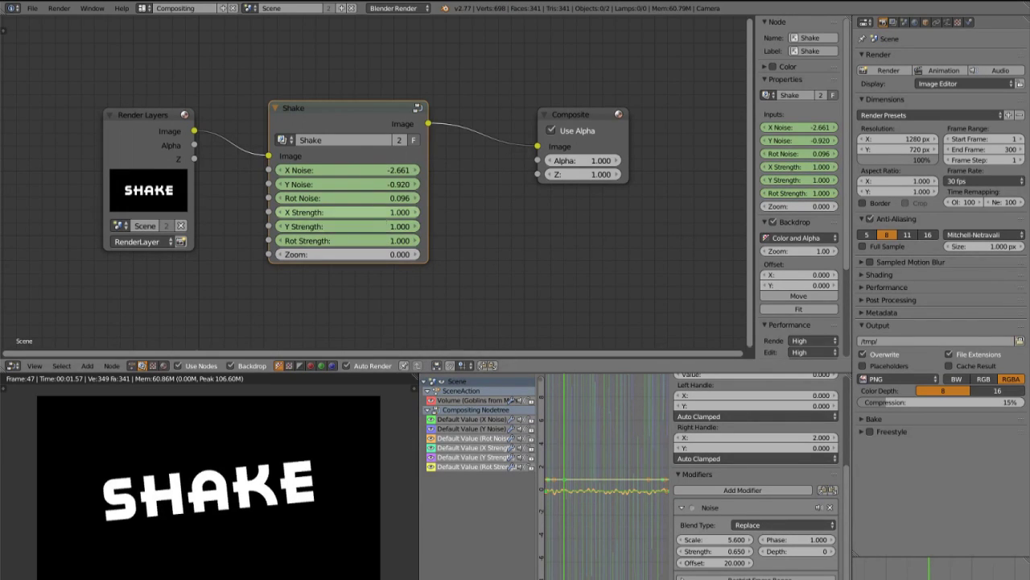
key(alt+i)
key(alt+i)
drag(380, 214, 380, 241)
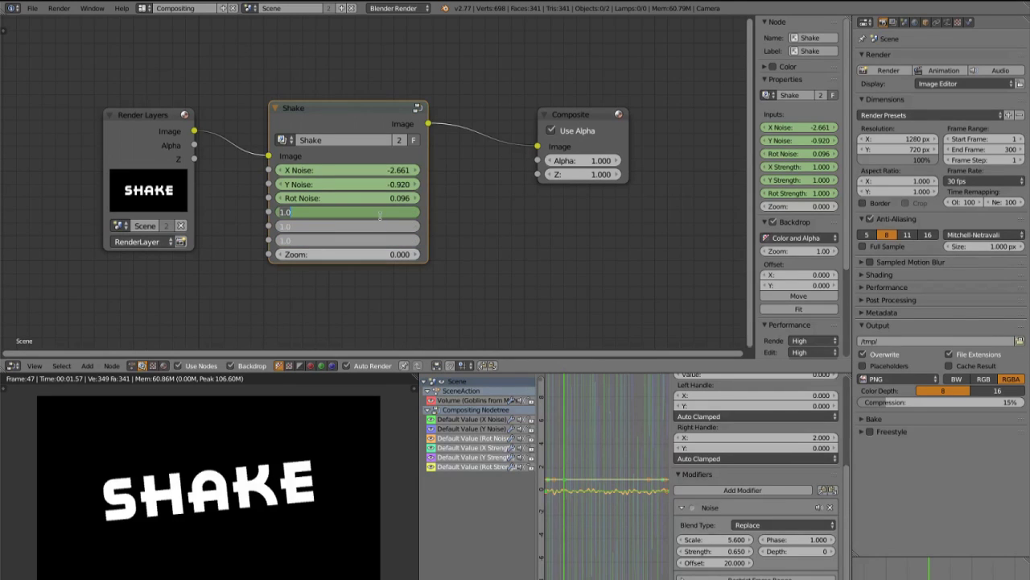
text(0)
key(Return)
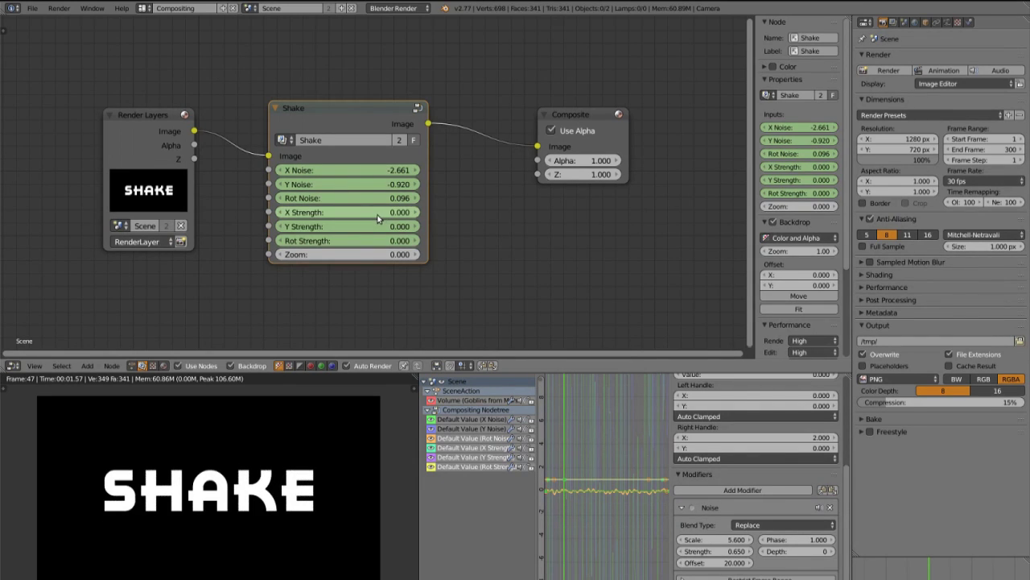
key(i)
key(i)
key(i)
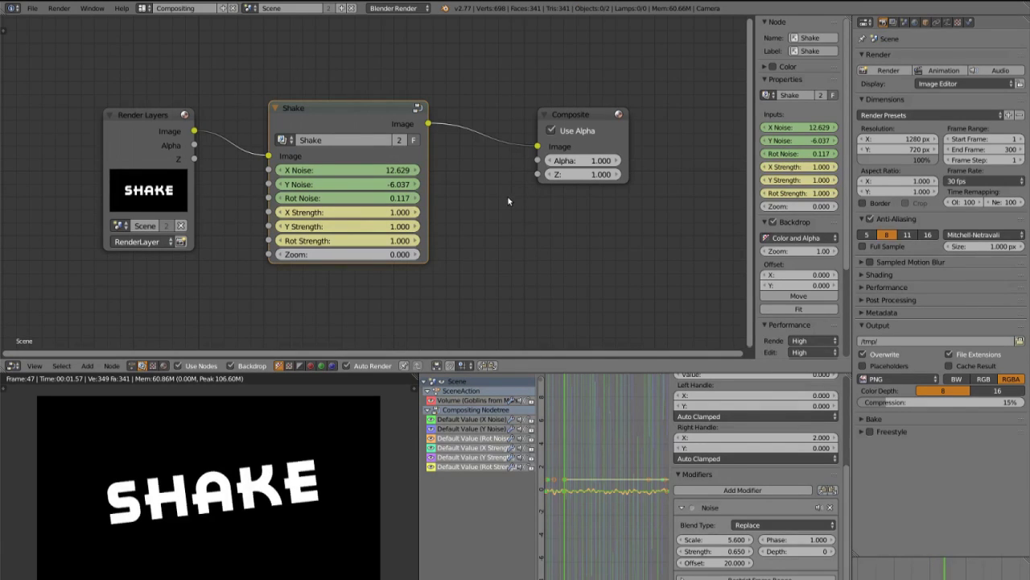
Step: Look inside the Shake node group at its Group Input and Multiply nodes, and return to the main node tree
key(Tab)
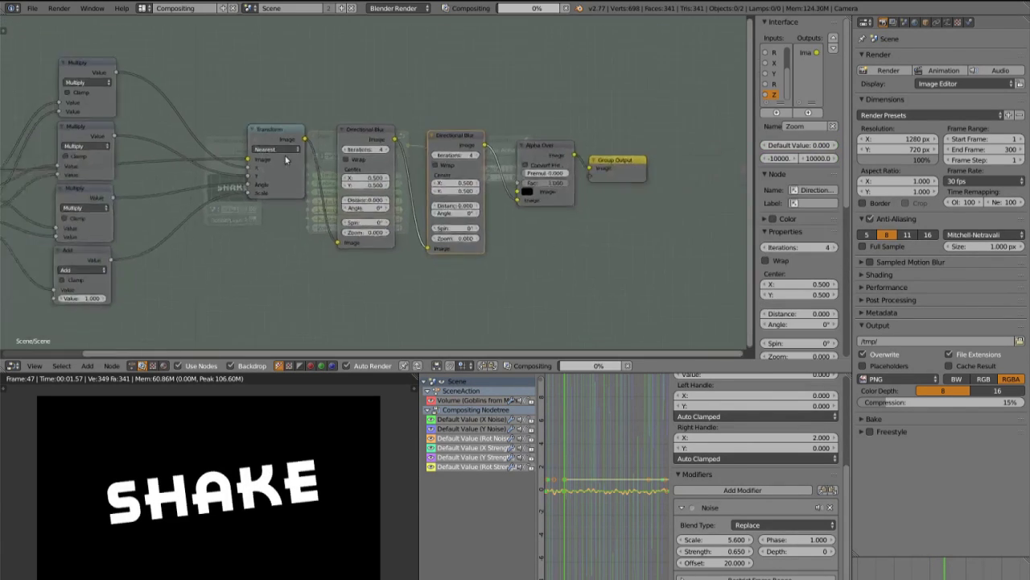
scroll(158, 201, up, 3)
click(262, 85)
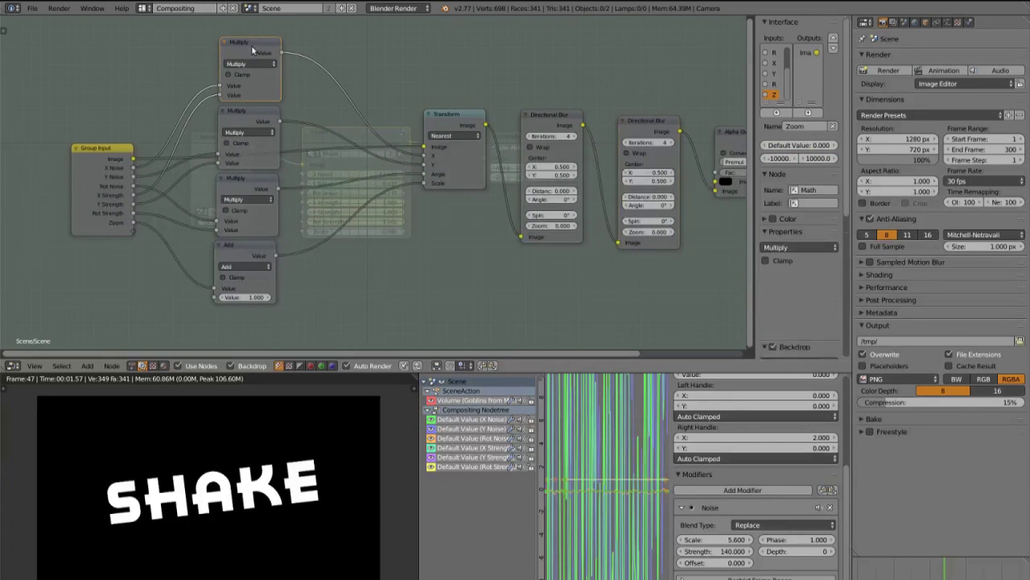
click(113, 193)
key(Tab)
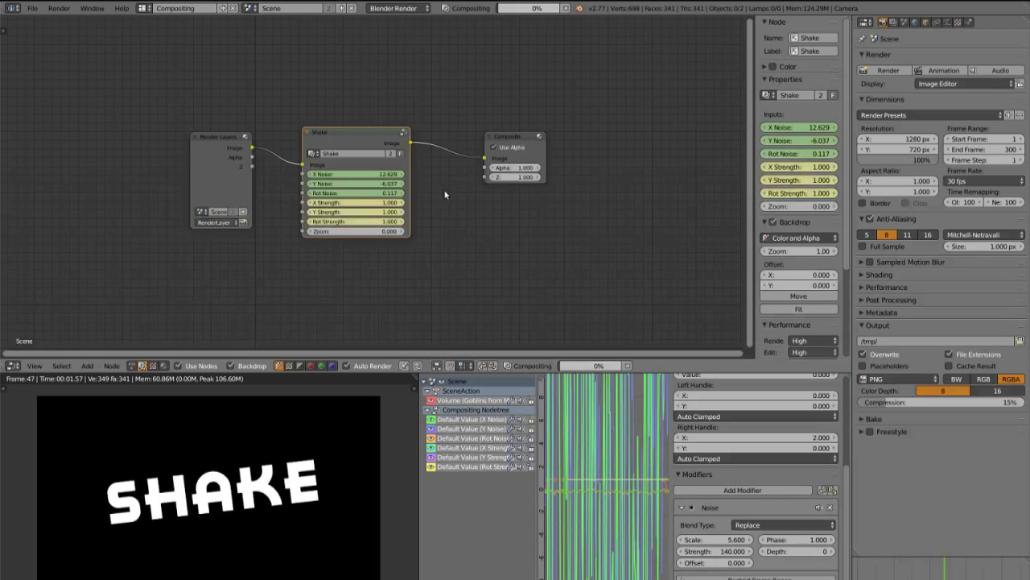
scroll(371, 197, up, 6)
scroll(372, 198, down, 6)
scroll(382, 201, up, 8)
scroll(381, 201, down, 3)
scroll(383, 205, down, 3)
scroll(385, 214, up, 3)
scroll(387, 225, down, 3)
scroll(387, 228, up, 4)
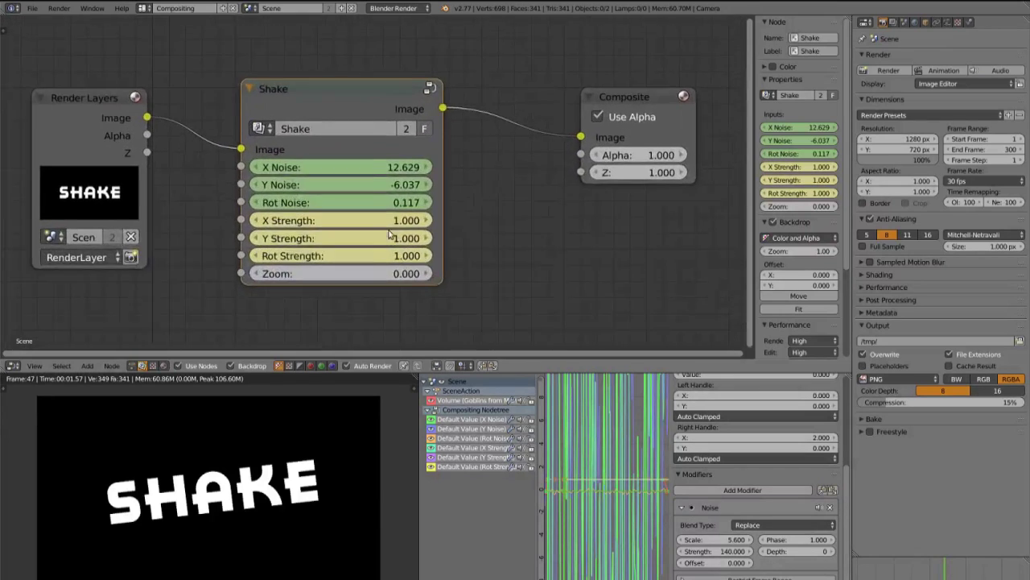
scroll(386, 242, down, 2)
scroll(414, 289, up, 2)
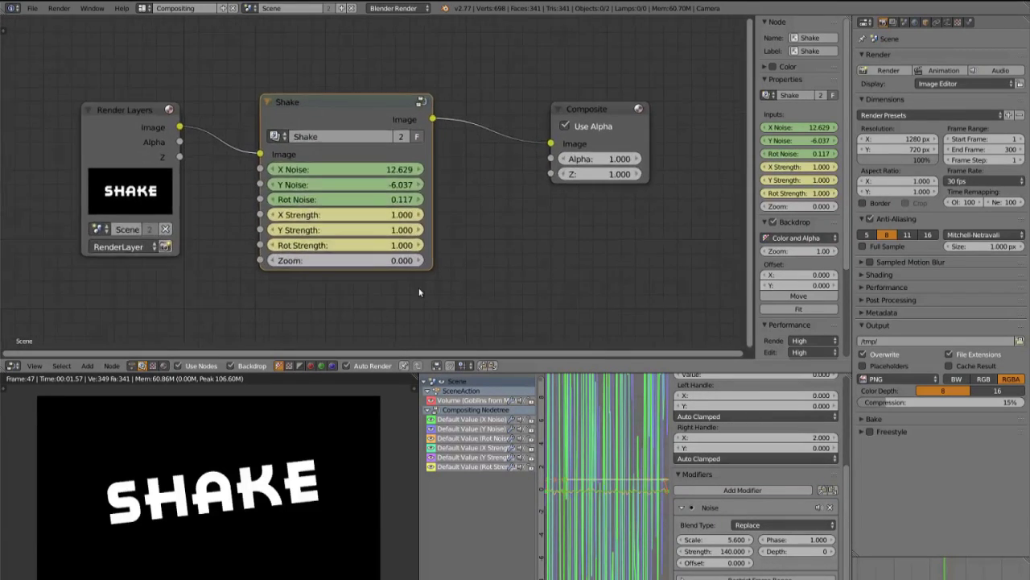
scroll(420, 287, down, 2)
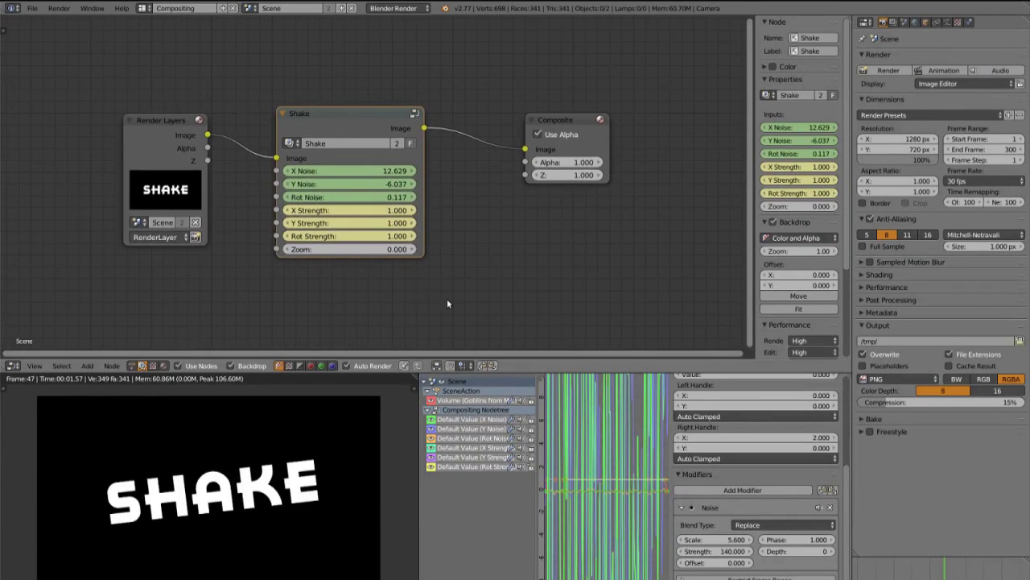
Step: Keyframe the Shake node's Zoom at 0 on the frame with zero strengths and at 0.25 on the next strength keyframe
key(Left)
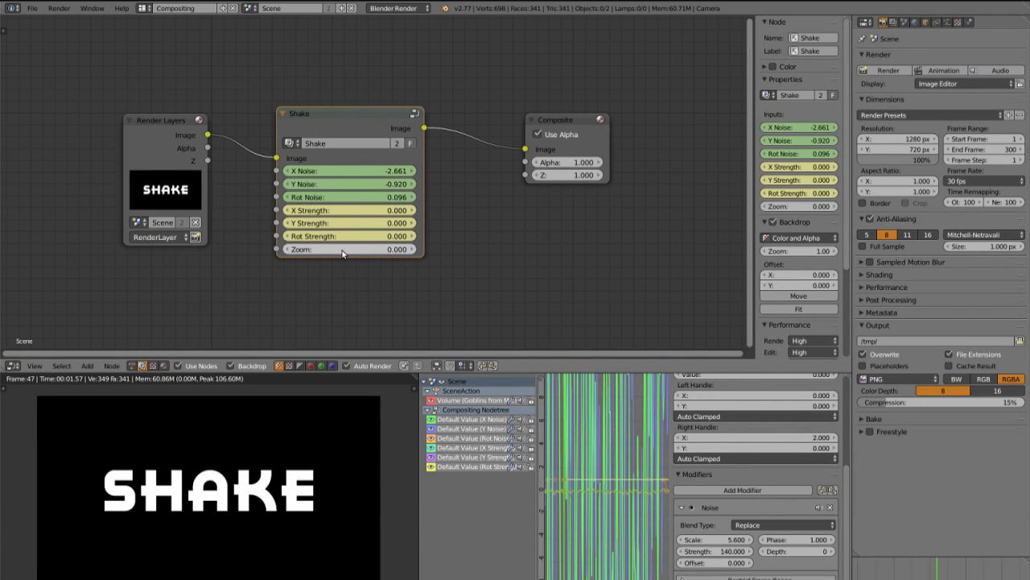
key(i)
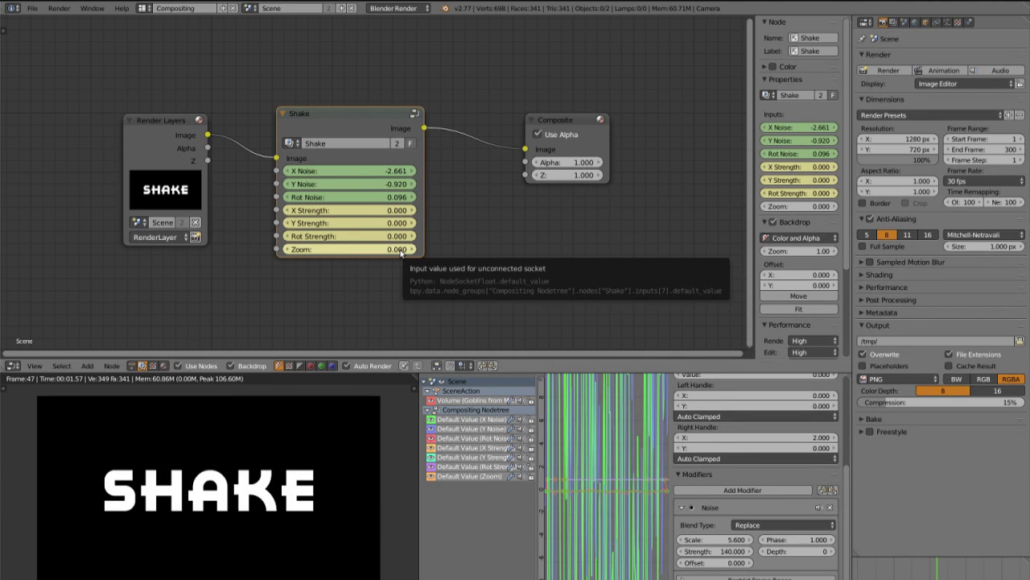
key(Up)
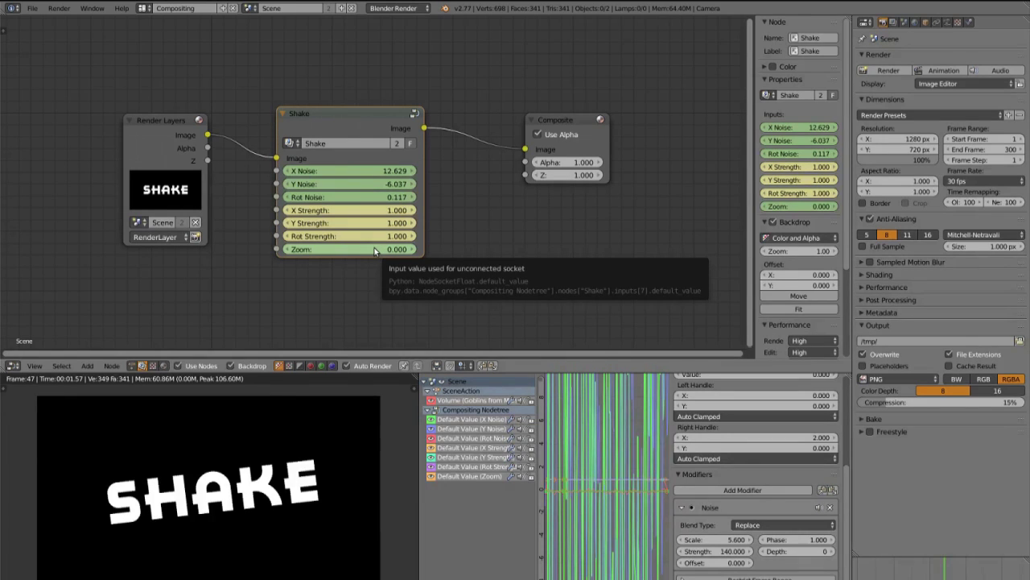
click(374, 247)
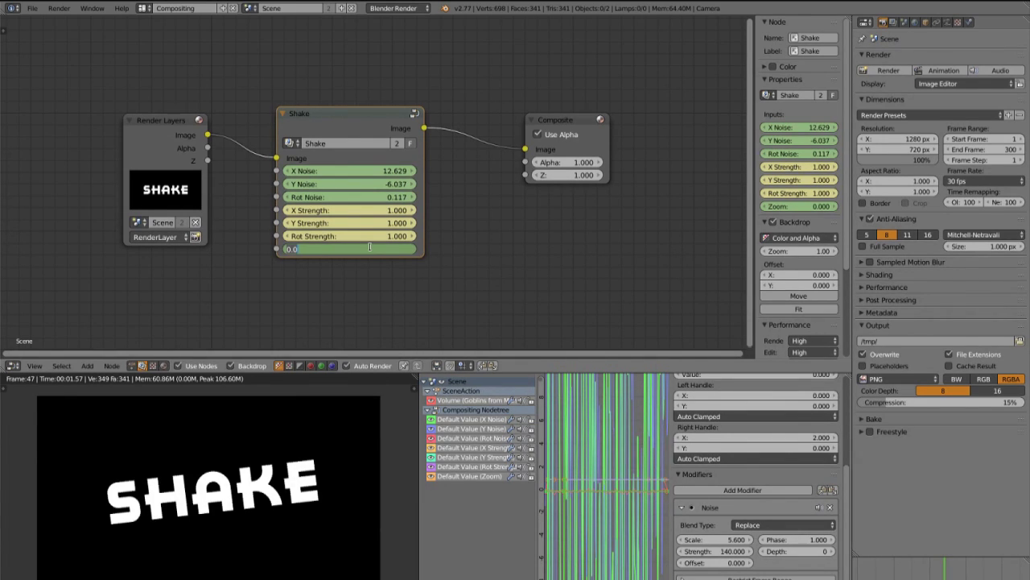
text(0.25)
key(Return)
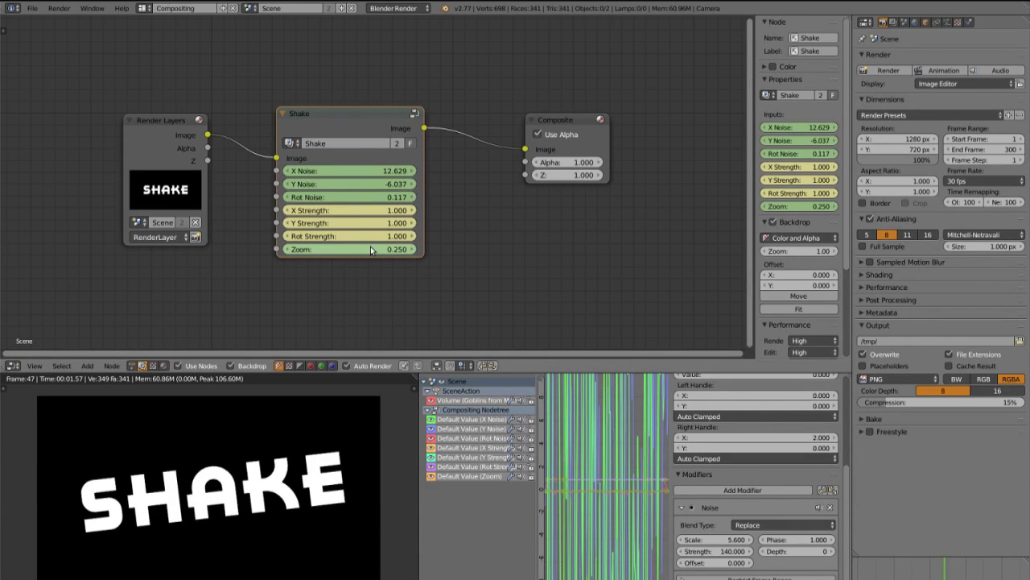
key(i)
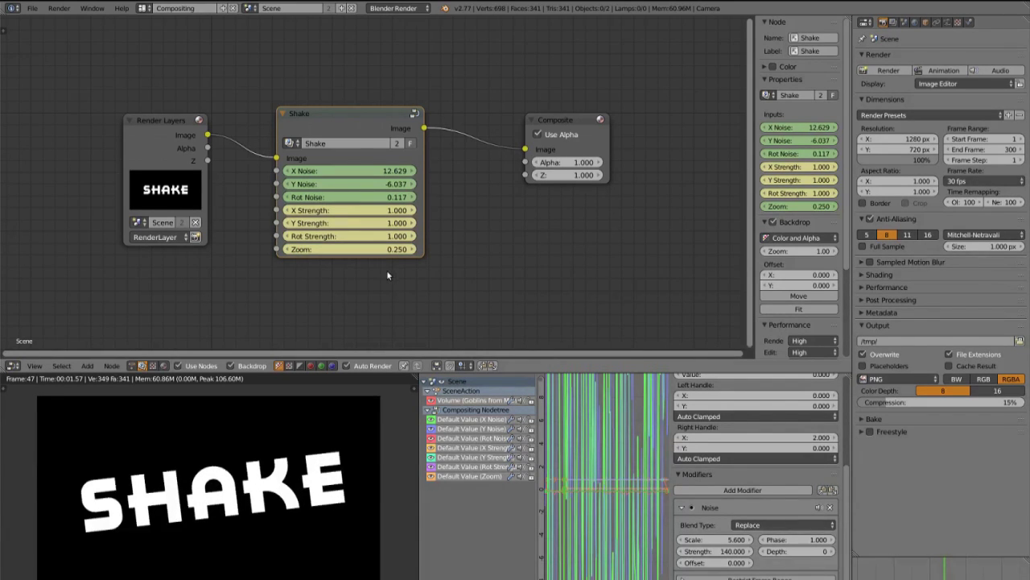
scroll(386, 274, down, 2)
scroll(338, 430, down, 1)
scroll(338, 435, up, 3)
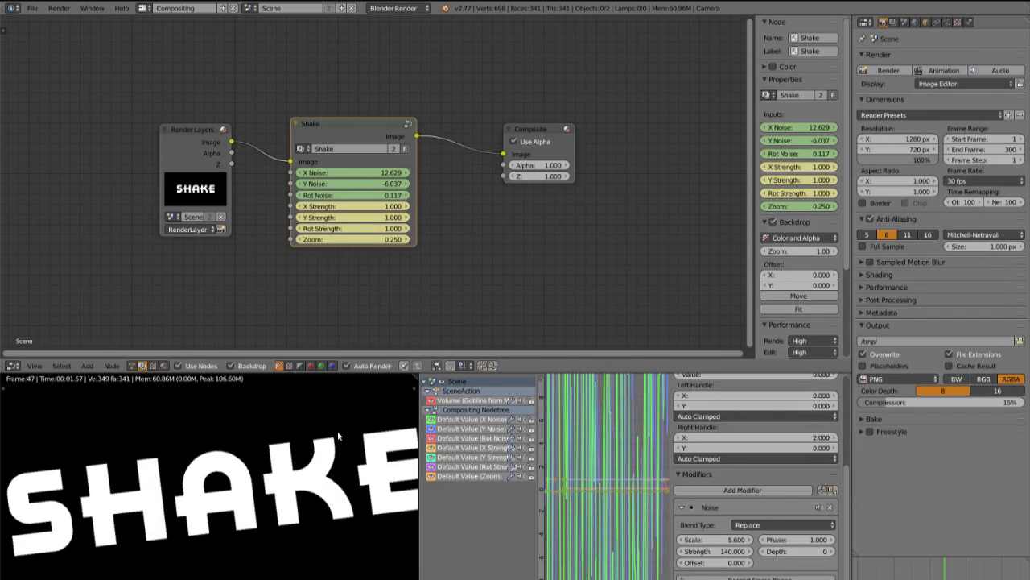
scroll(324, 397, down, 3)
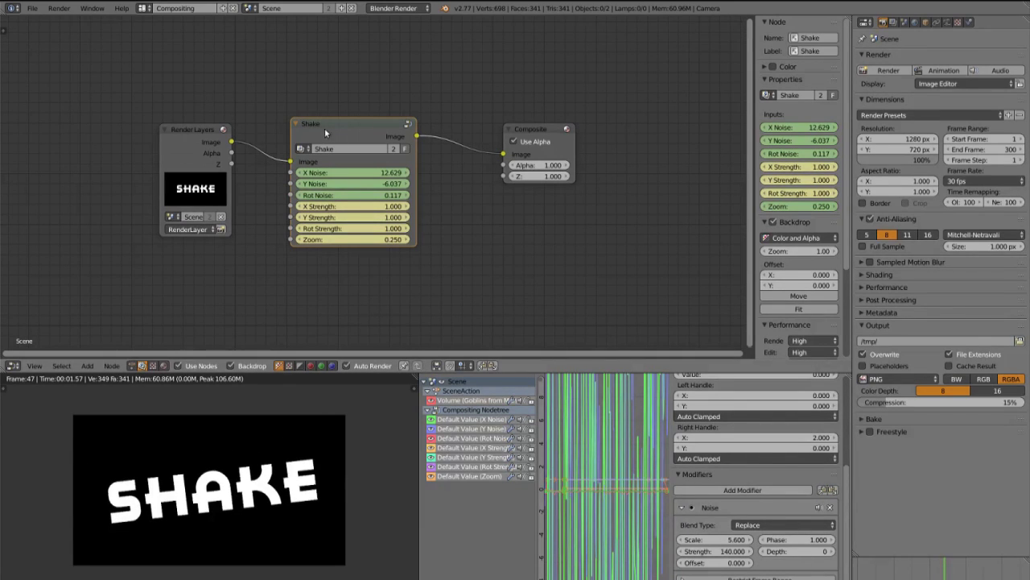
drag(527, 136, 515, 130)
key(shift+a)
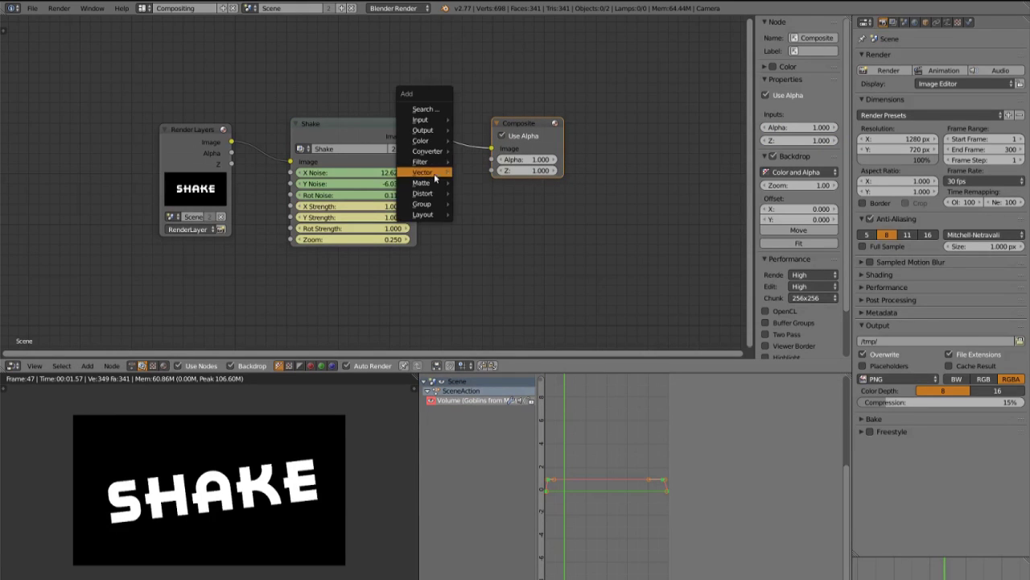
click(205, 179)
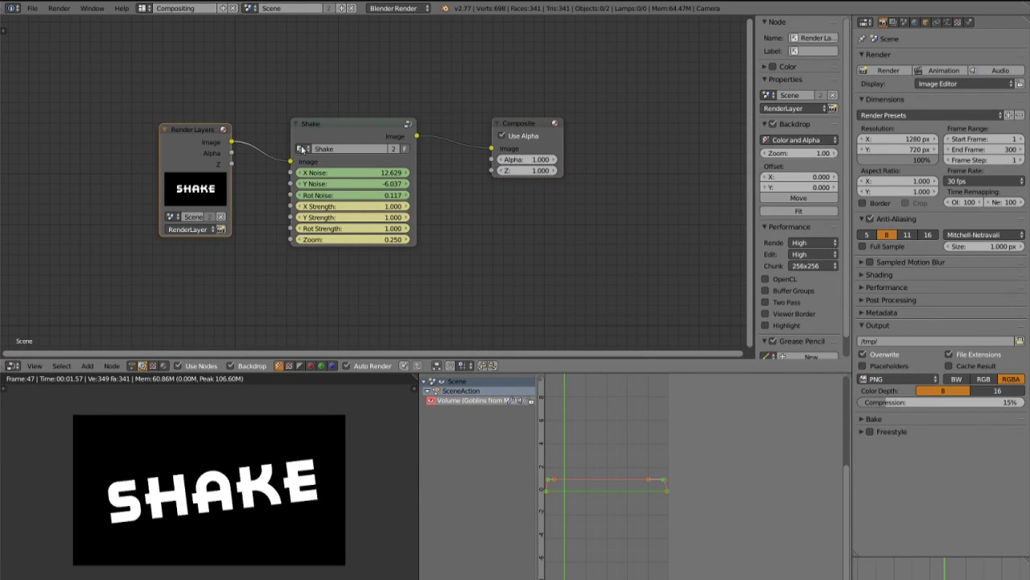
Step: Open the Shake node group for editing and line up the second Directional Blur node beside the first
click(320, 133)
key(Tab)
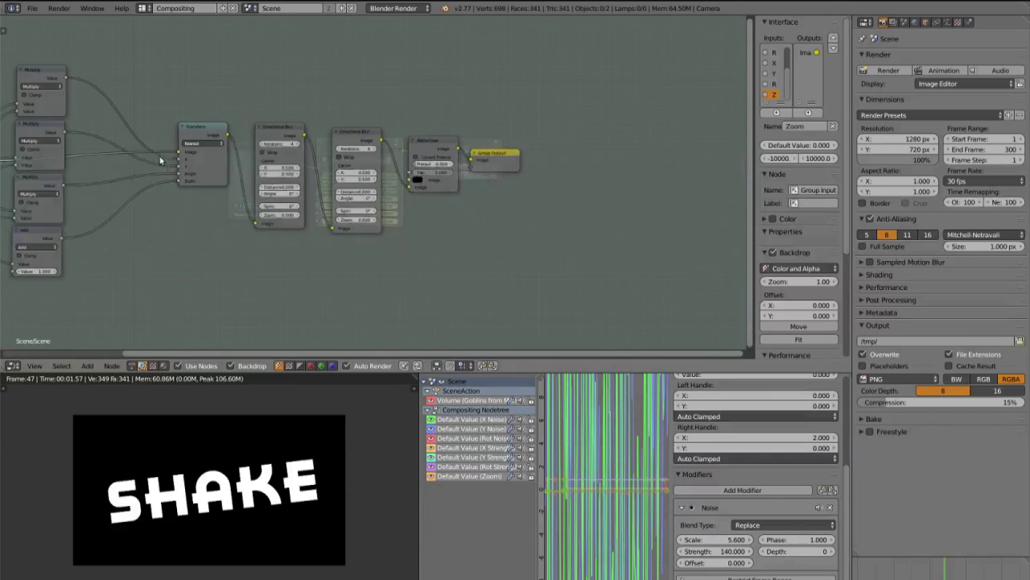
scroll(186, 148, up, 4)
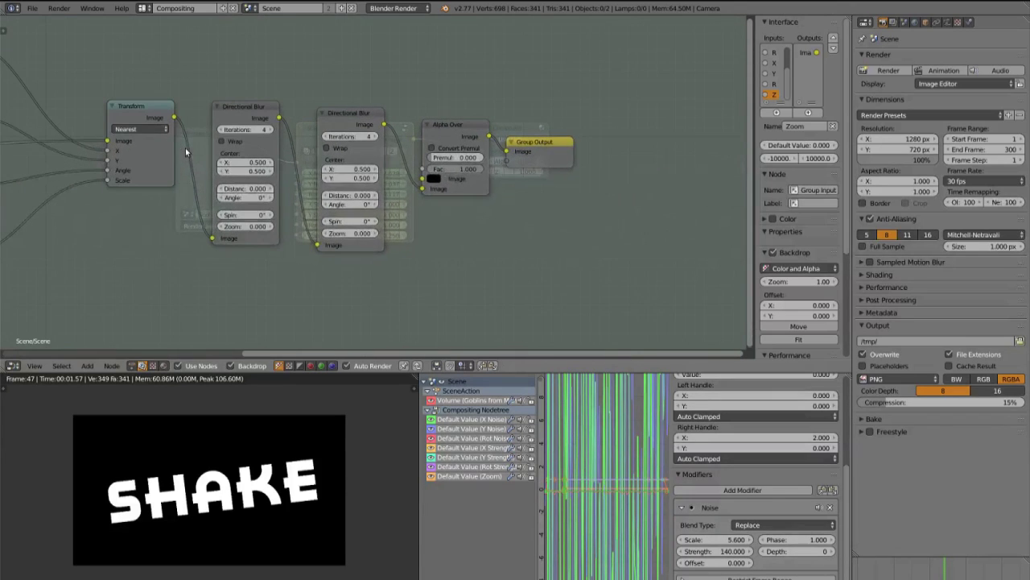
click(225, 112)
click(354, 119)
click(254, 108)
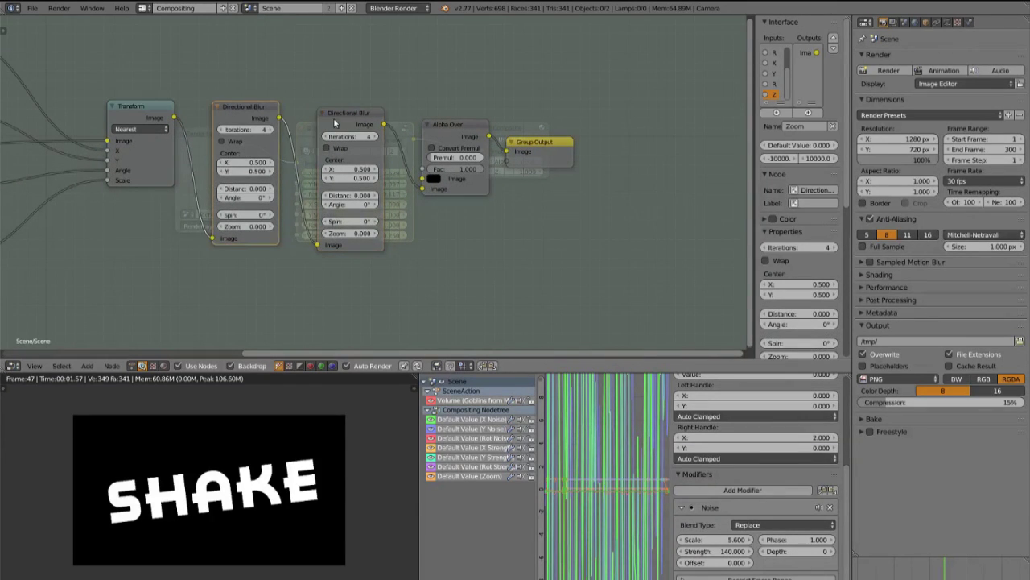
drag(340, 119, 327, 115)
scroll(252, 184, up, 3)
drag(263, 185, 277, 186)
key(g)
click(260, 183)
mouse_move(426, 195)
mouse_down()
mouse_move(446, 198)
mouse_move(436, 195)
mouse_up()
key(g)
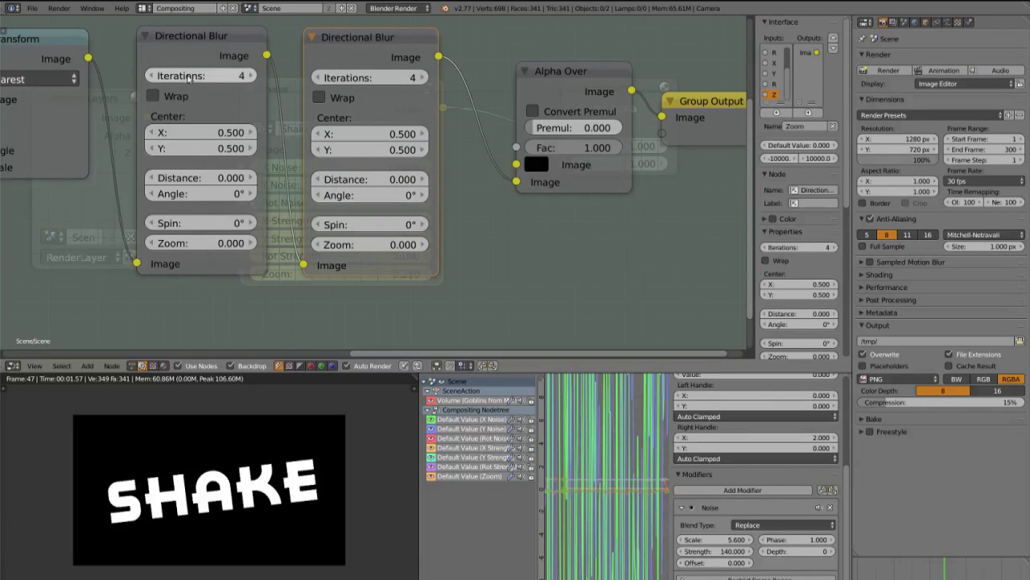
Step: Set the first Directional Blur node's Distance to 0.01 and its Spin to 2°
click(197, 178)
text(0.01)
key(Return)
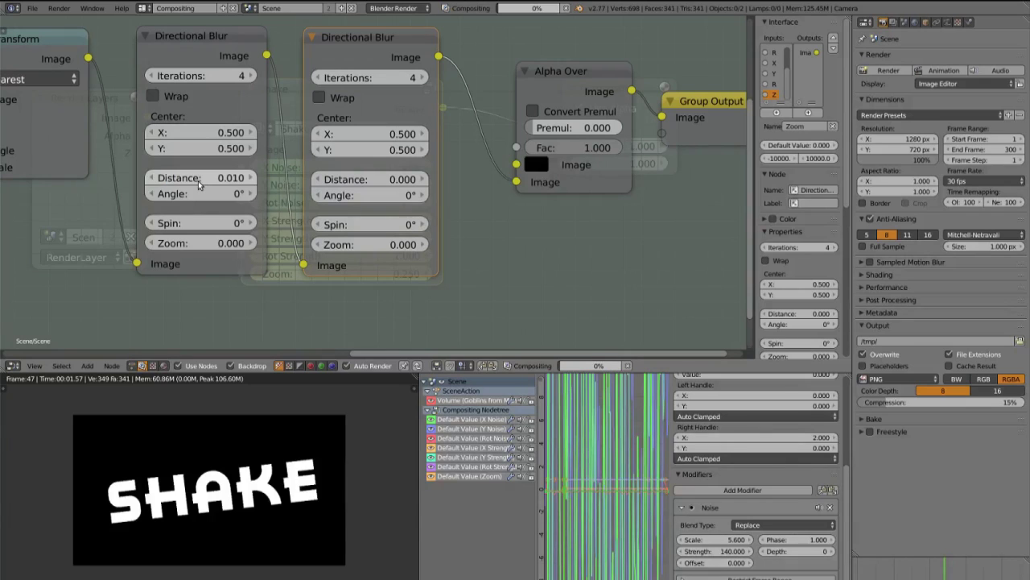
click(195, 223)
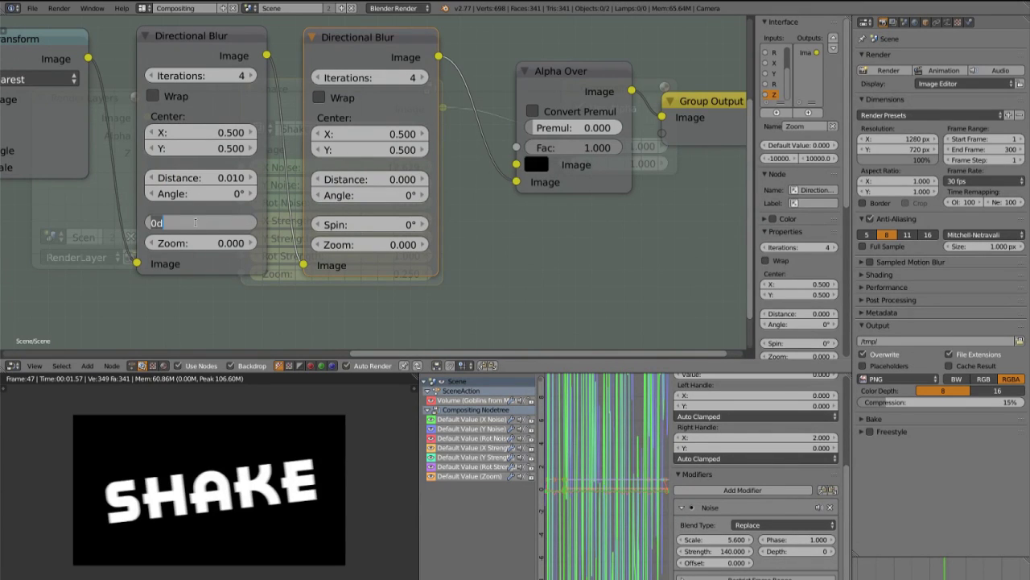
text(1)
text(2)
key(Return)
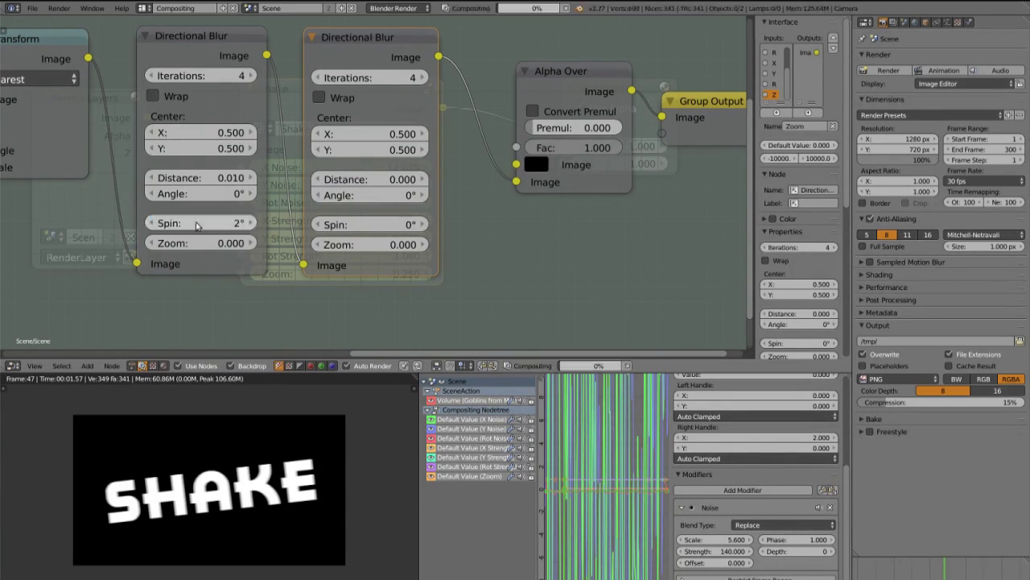
Step: Set the second Directional Blur node's Distance to -0.010 and its Spin to -2°
click(367, 178)
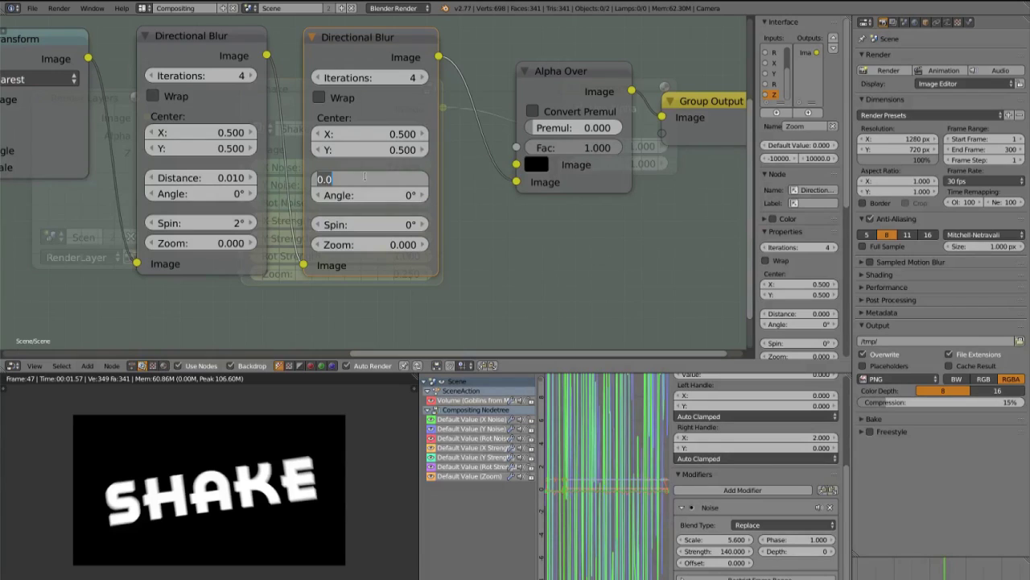
key(BackSpace)
text(-0.010)
key(Return)
click(372, 224)
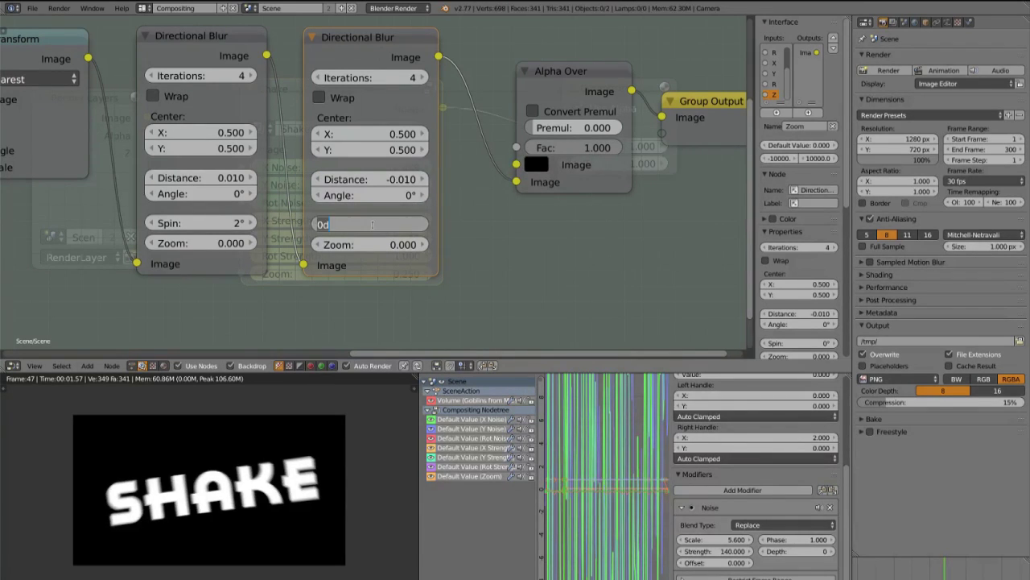
text(-2)
key(Return)
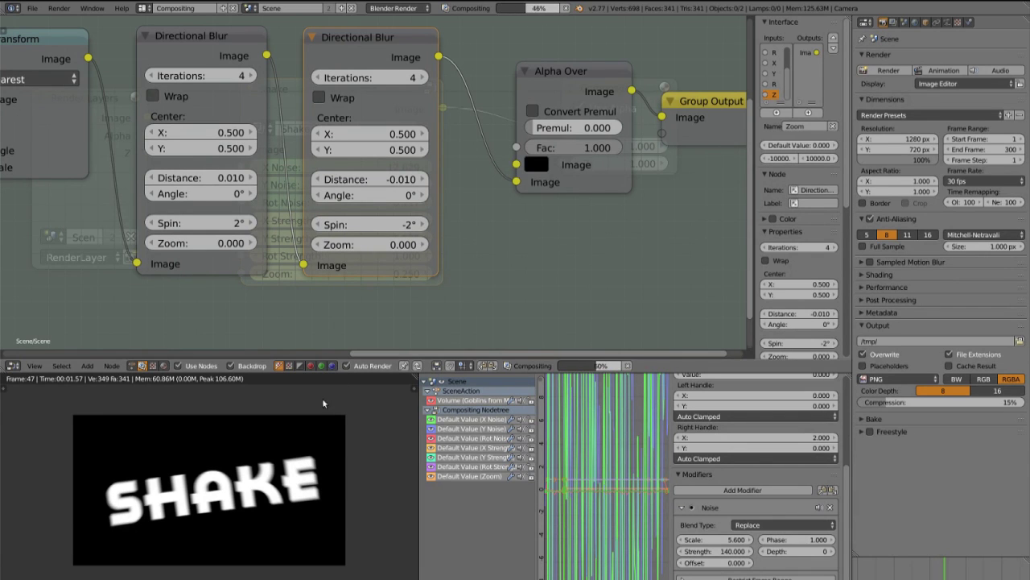
Step: Examine the blurred SHAKE text in the image preview and the overall layout of the Shake group's nodes
scroll(186, 478, up, 4)
scroll(187, 478, down, 3)
scroll(521, 144, down, 4)
scroll(274, 102, down, 2)
scroll(281, 176, up, 4)
scroll(280, 176, down, 2)
scroll(280, 176, down, 3)
scroll(280, 175, up, 2)
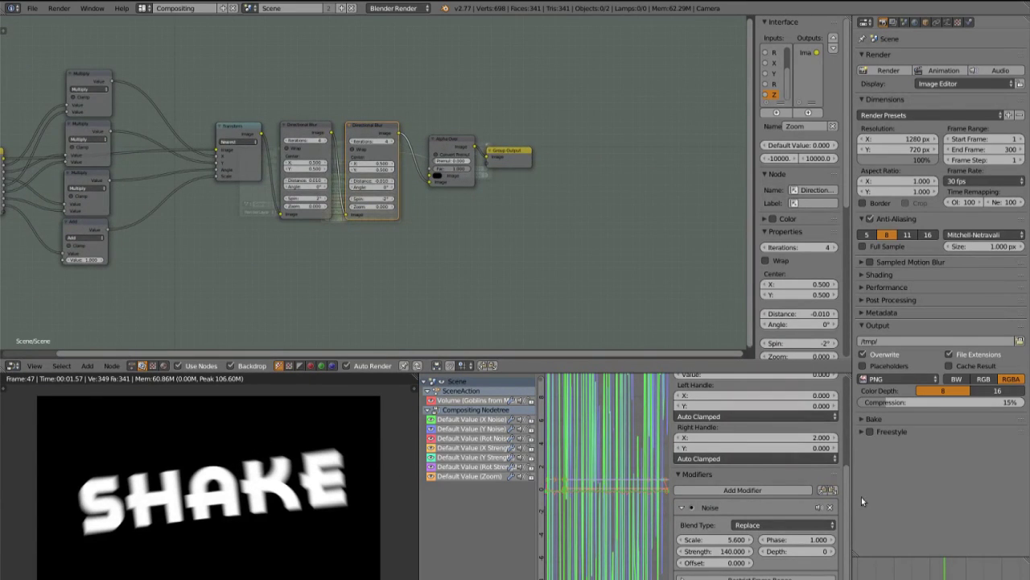
Step: Keyframe the Distance and Spin of both Directional Blur nodes at ±0.010 and ±2° on the current frame
scroll(441, 276, up, 4)
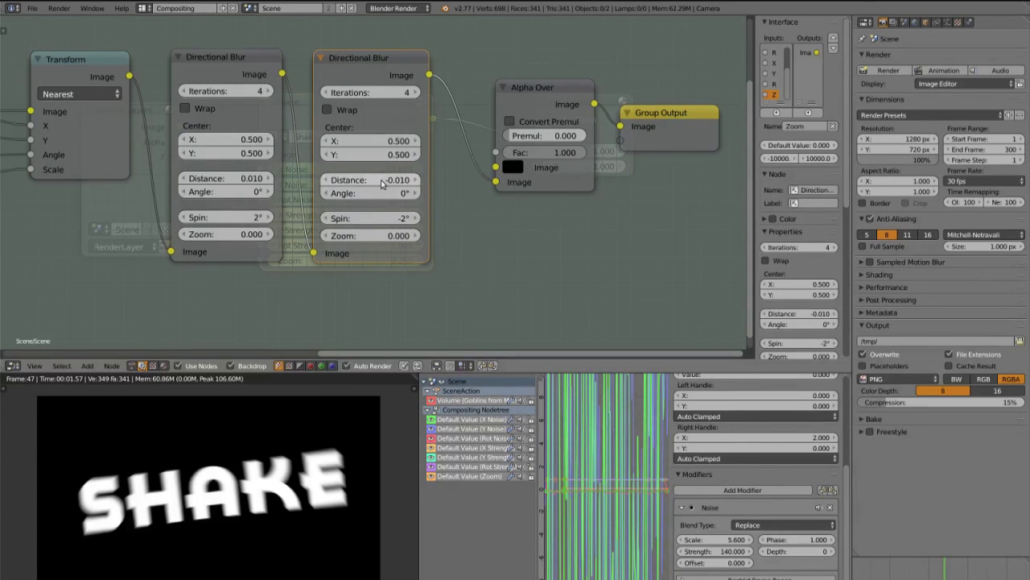
key(i)
key(i)
key(i)
key(i)
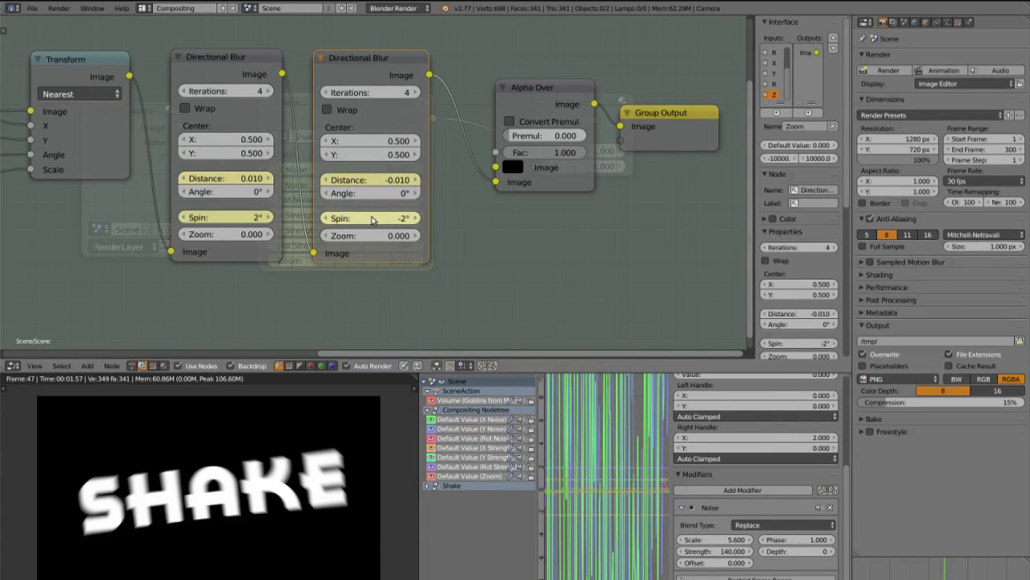
Step: Go back to the frame with zero shake strengths and set Distance and Spin to 0 on both Directional Blur nodes
key(Left)
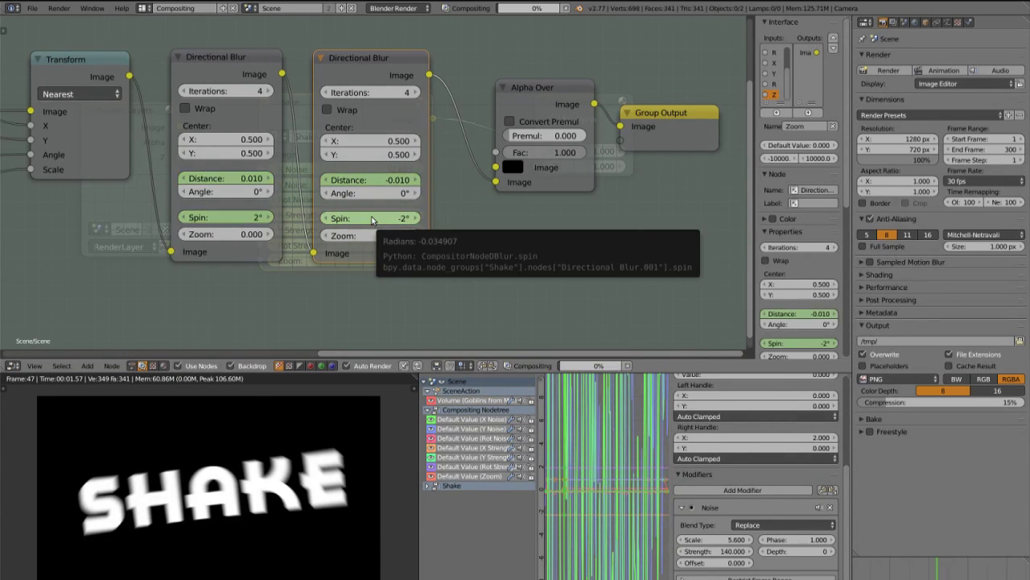
click(391, 179)
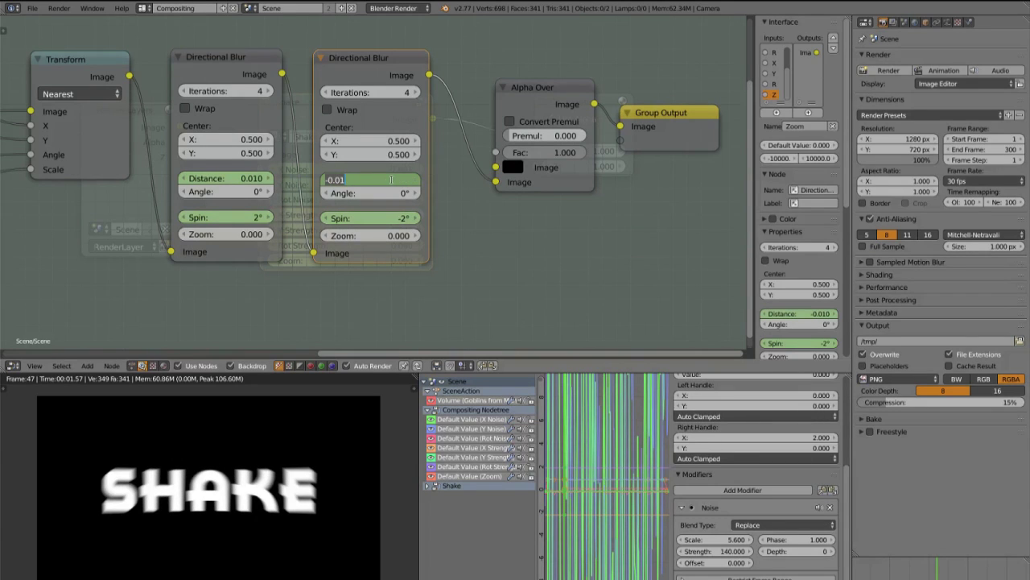
text(0)
key(Return)
click(224, 178)
text(00)
key(Return)
key(BackSpace)
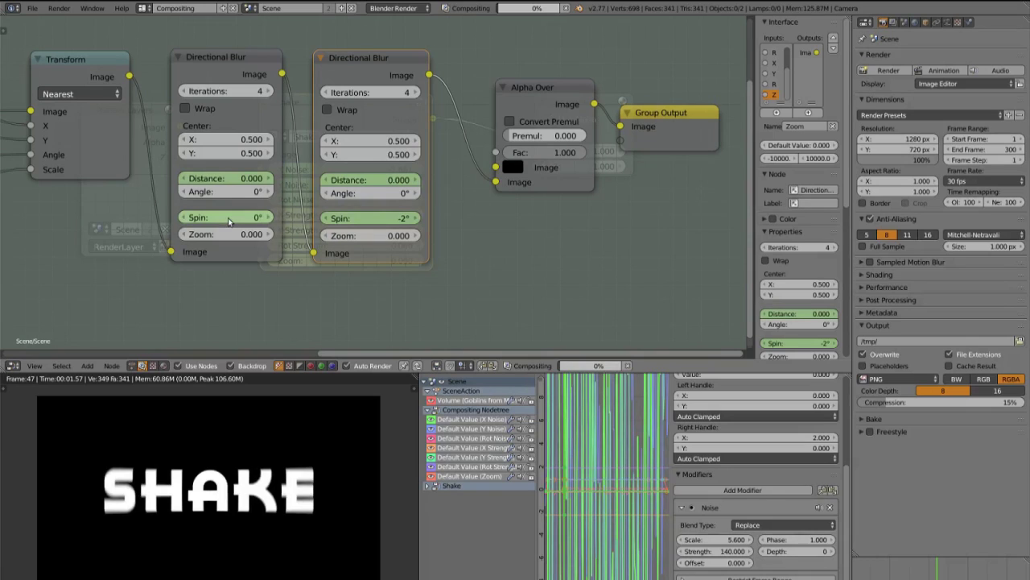
click(404, 217)
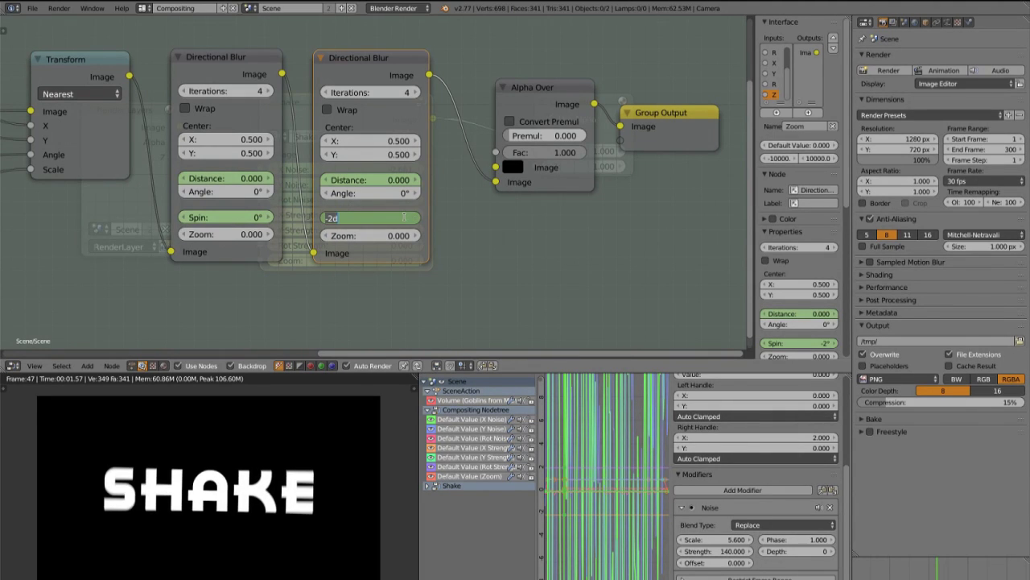
text(0)
key(Return)
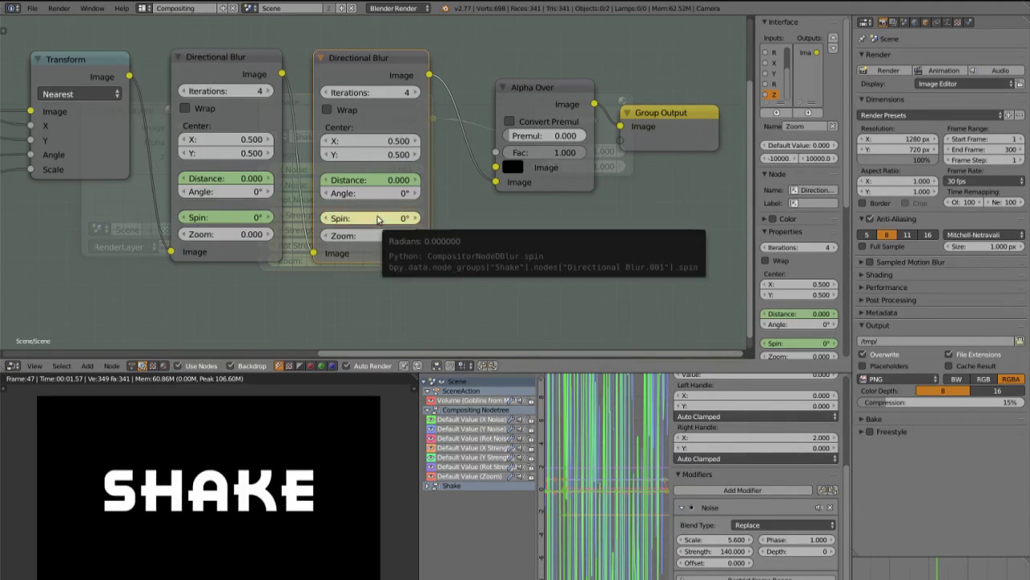
Step: Keyframe the zero Distance and Spin values of both Directional Blur nodes on this earlier frame
key(i)
key(i)
key(i)
Step: Leave the Shake group for the main node tree and change the graph editor area to the Dope Sheet
scroll(233, 143, down, 5)
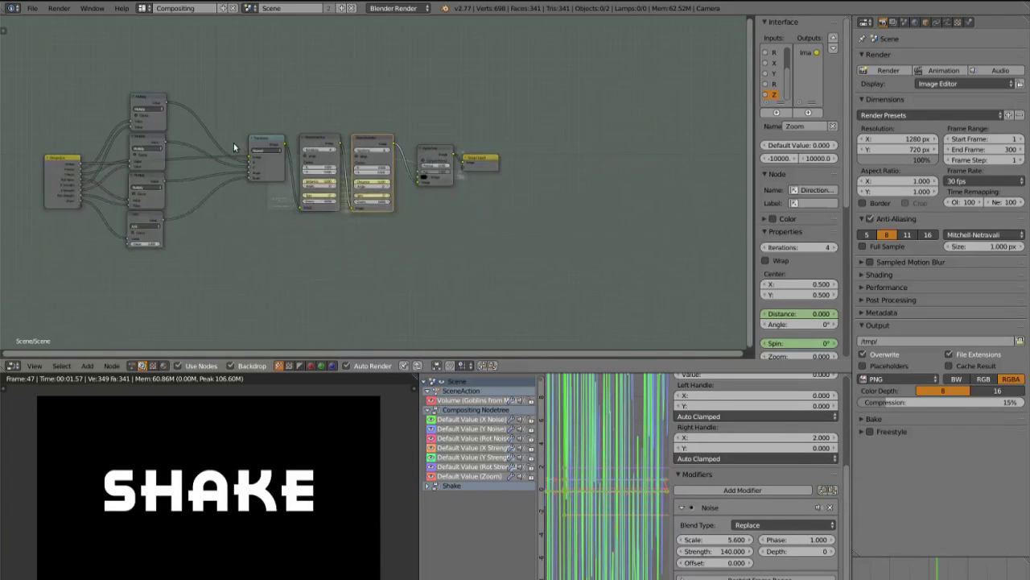
scroll(233, 142, up, 2)
click(368, 287)
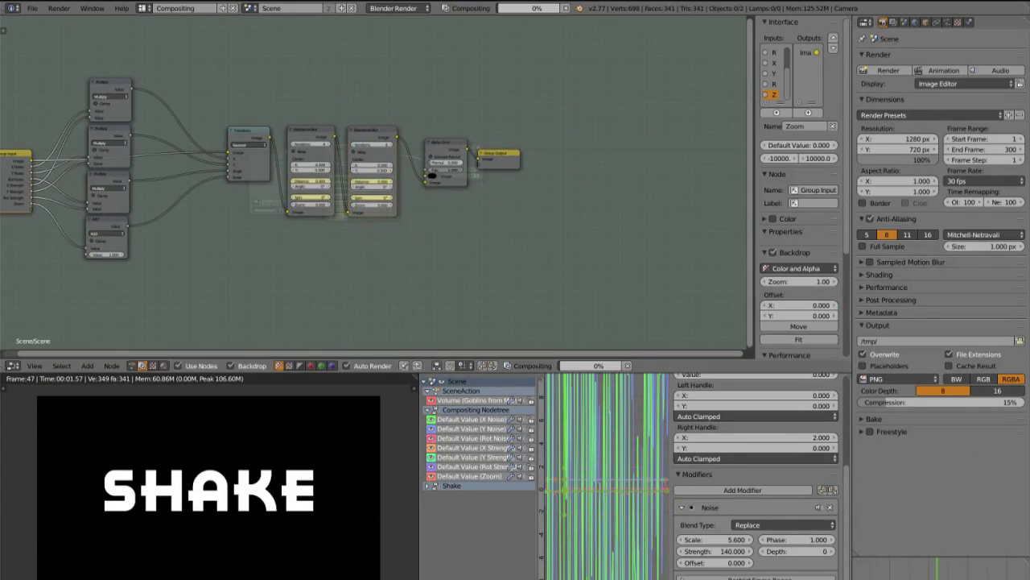
key(Tab)
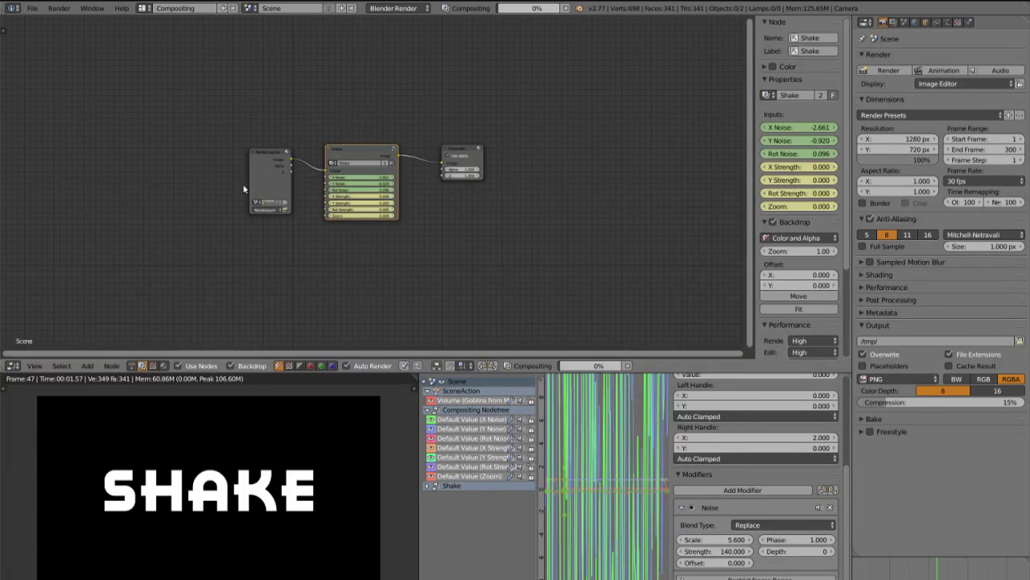
click(432, 579)
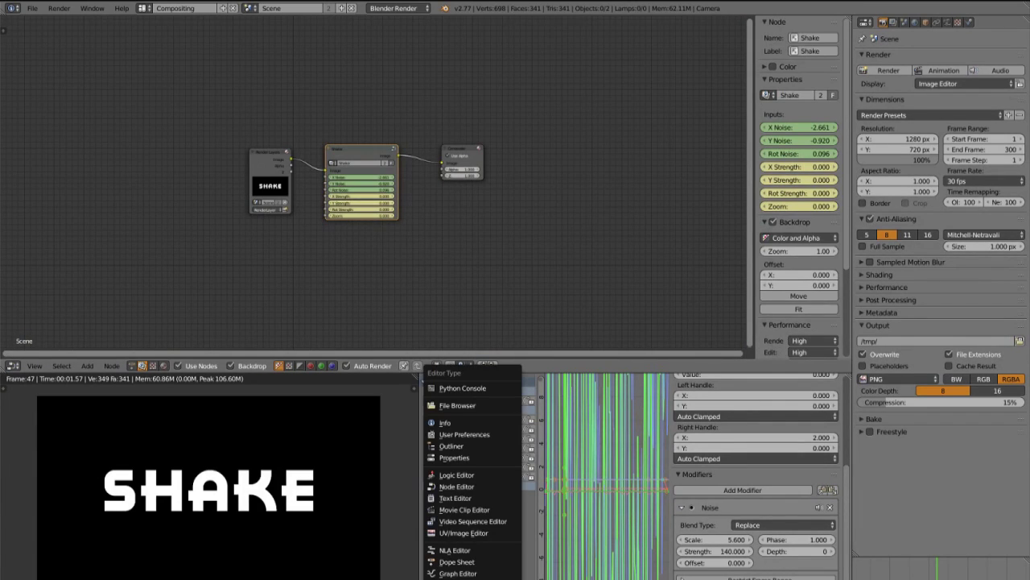
click(448, 561)
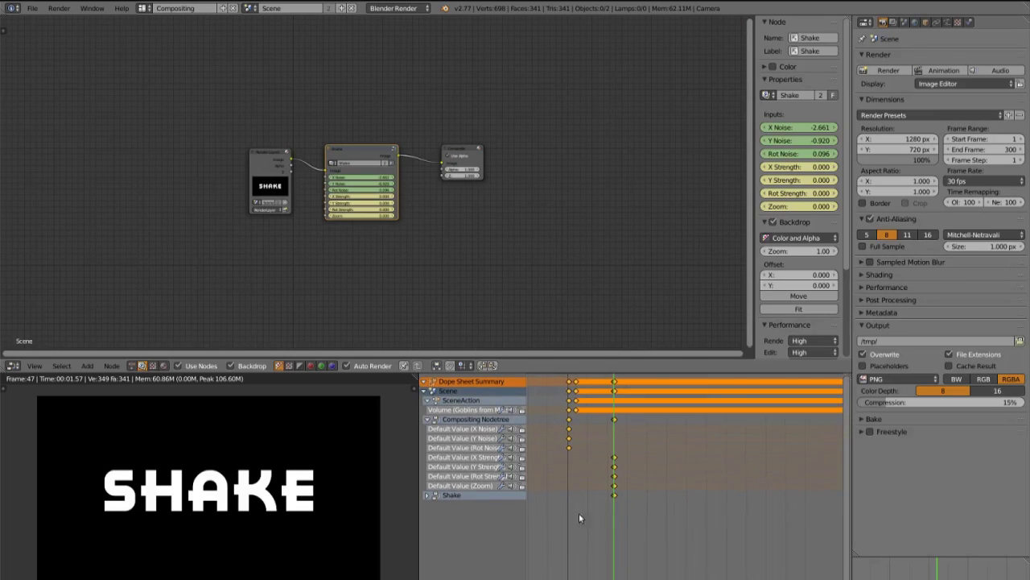
Step: Select the paired X, Y and Rot Strength, Zoom and Shake group keyframes, and check which channels the Shake group contains
key(a)
scroll(586, 513, up, 5)
scroll(586, 514, down, 14)
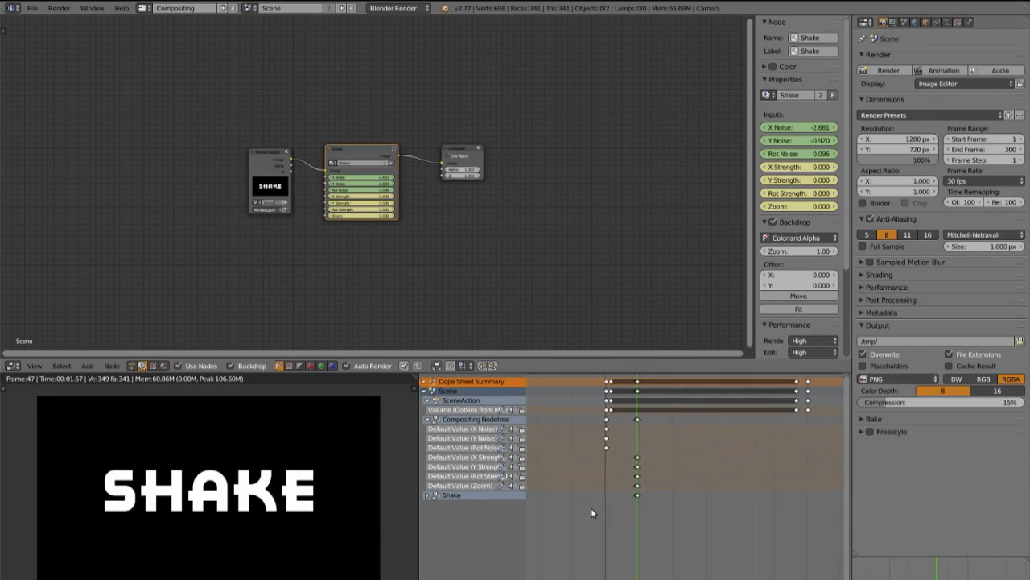
scroll(610, 487, up, 4)
scroll(610, 486, down, 6)
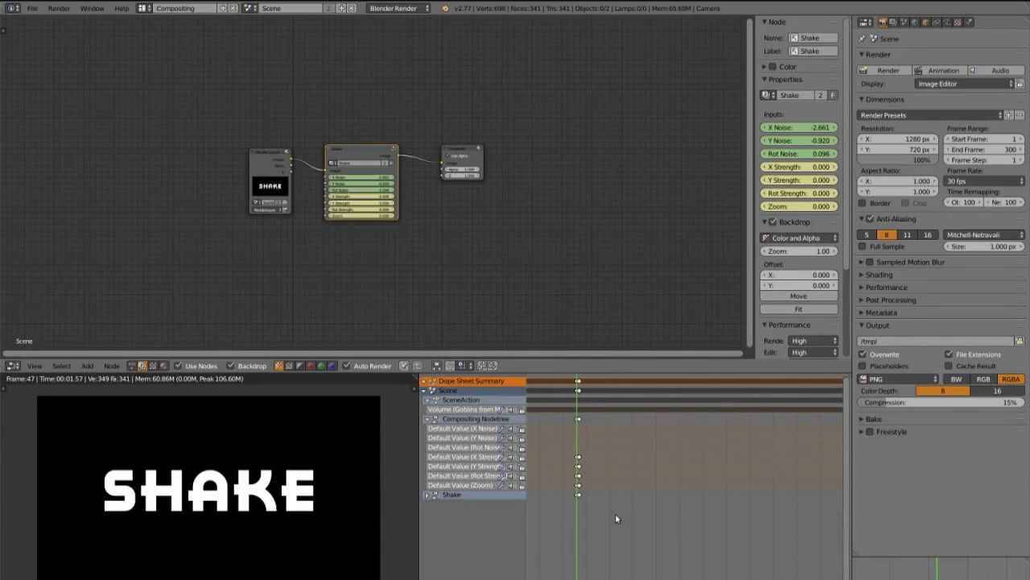
key(a)
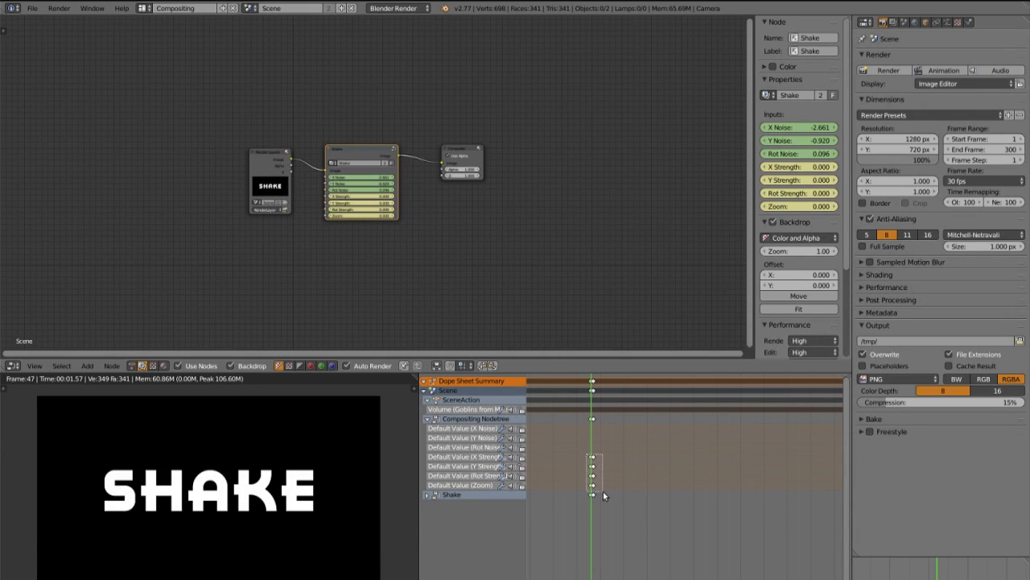
click(479, 466)
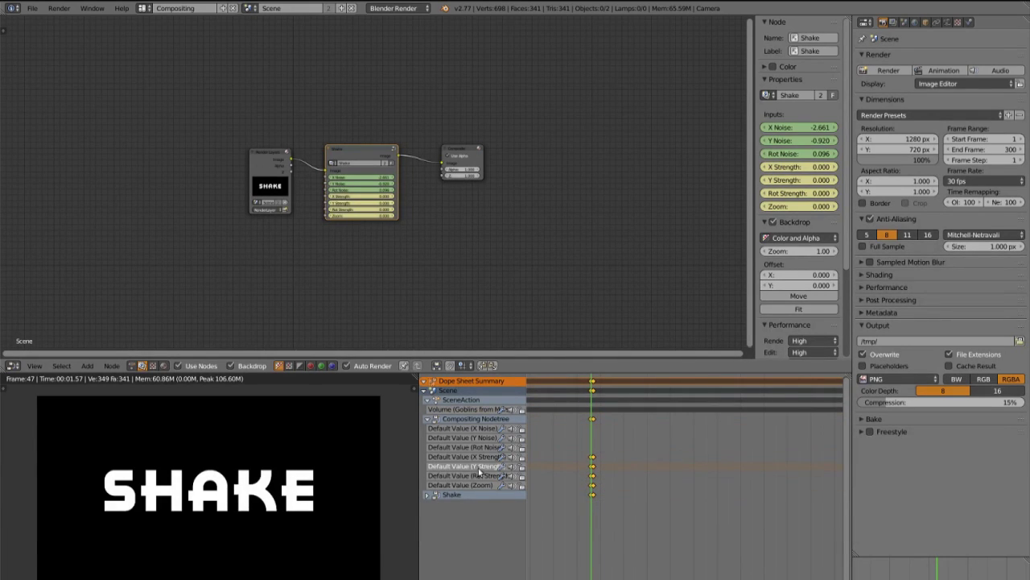
click(426, 495)
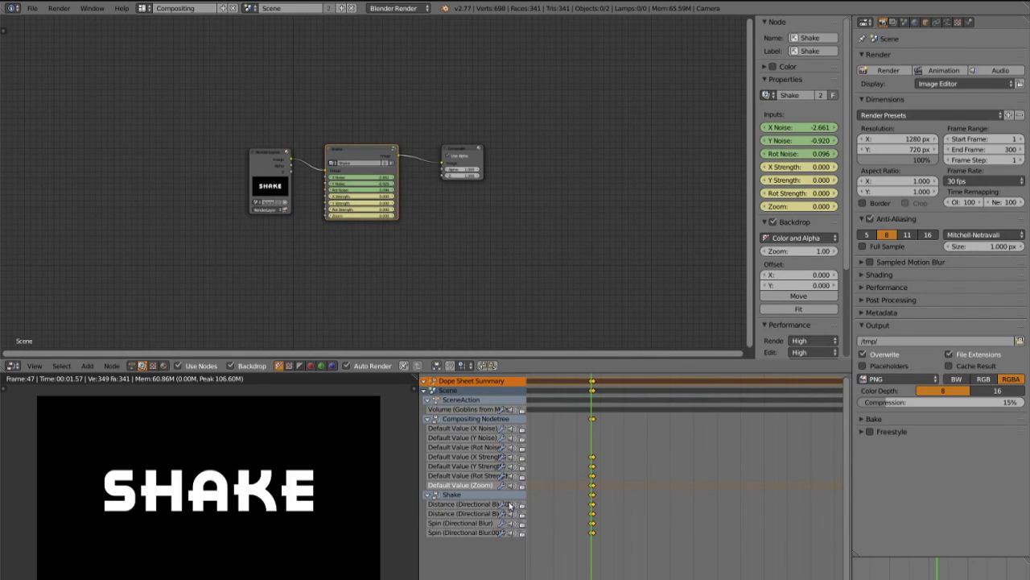
click(427, 495)
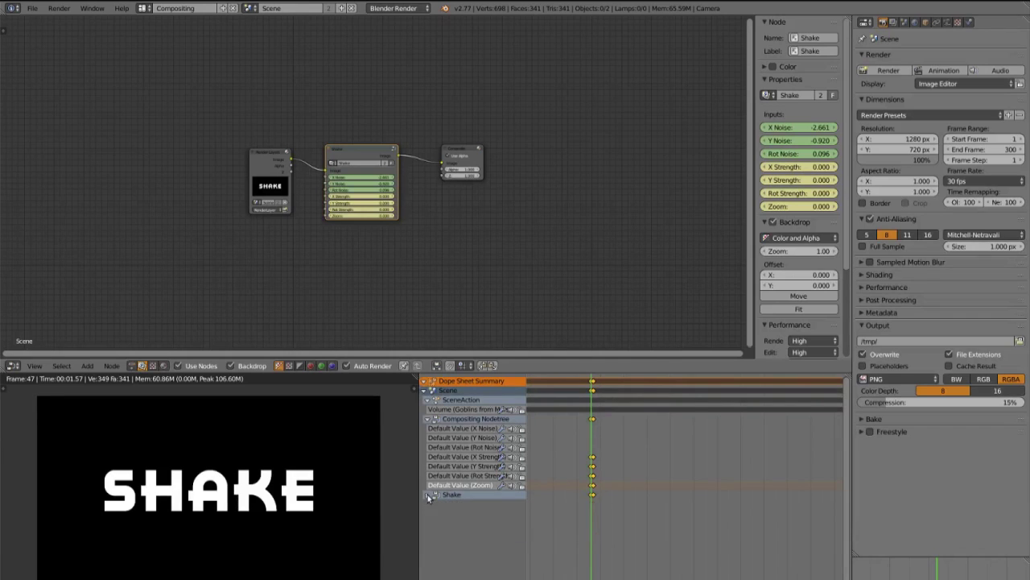
Step: Move the current frame well past the selected keyframe pair and duplicate the pair so its second keyframe lands there
key(shift+d)
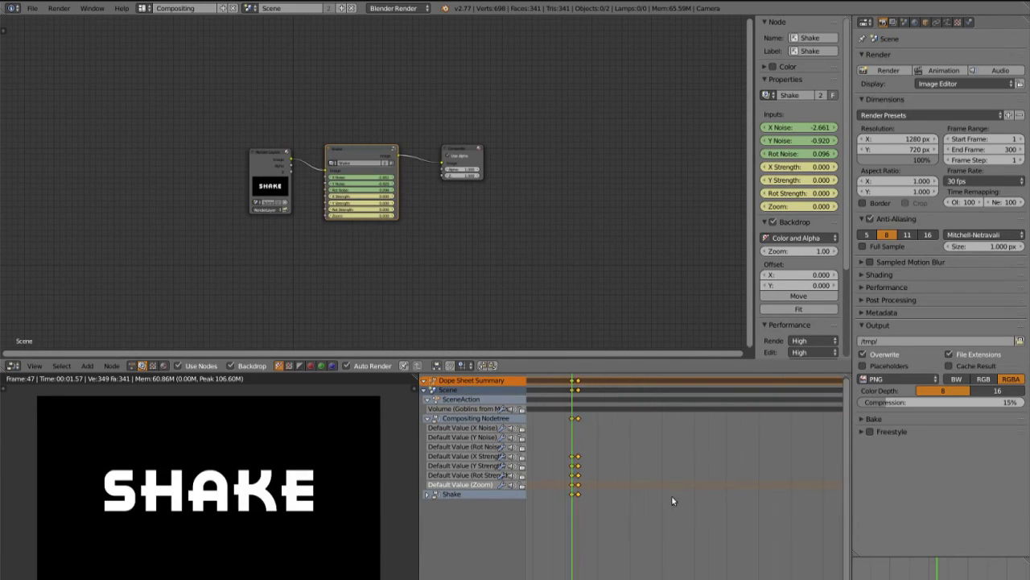
scroll(685, 529, up, 3)
click(705, 554)
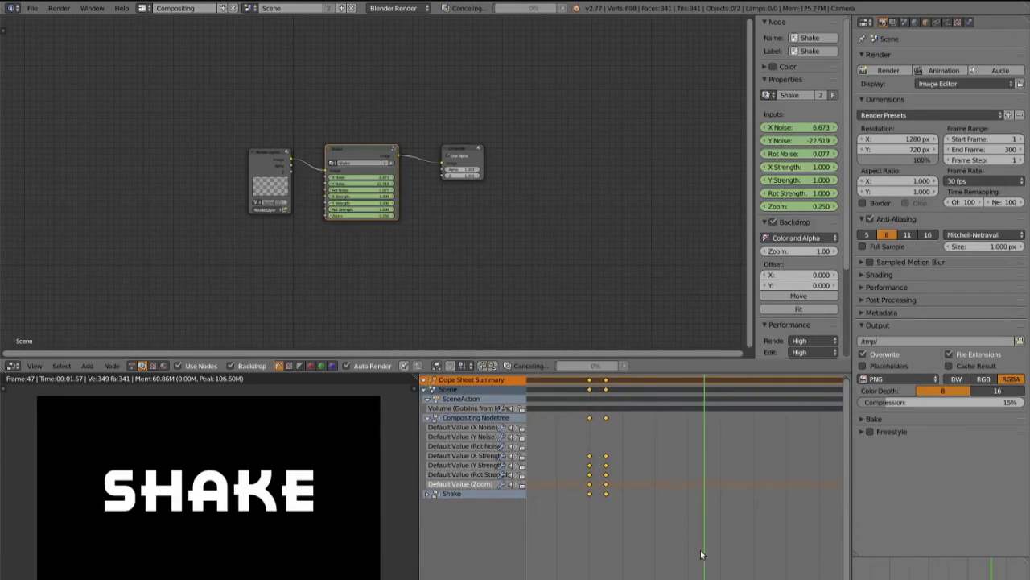
key(shift+d)
click(728, 491)
Step: Advance the current frame again and place another duplicate of the keyframe pair so that it ends on that frame
click(768, 528)
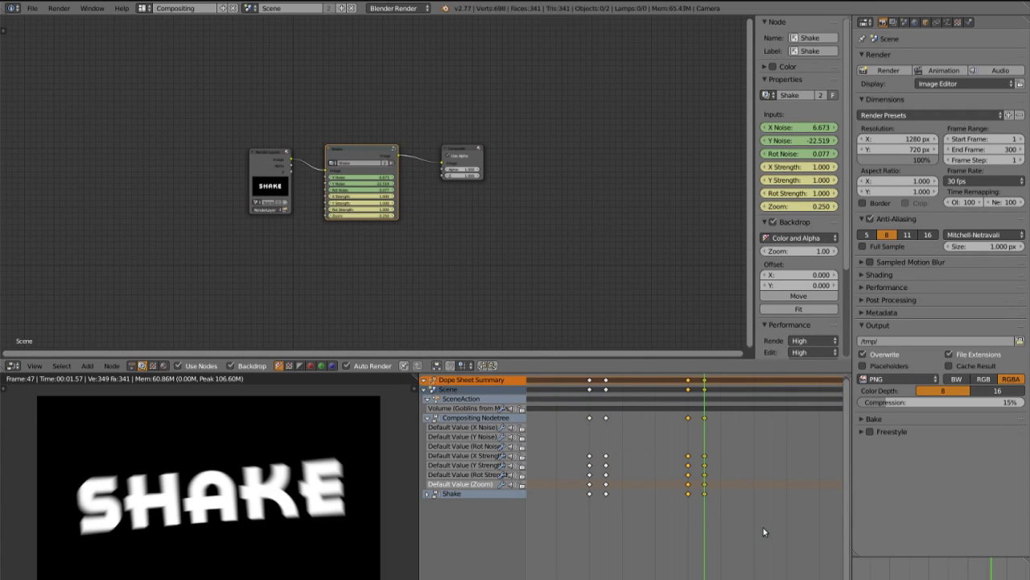
key(shift+d)
click(787, 501)
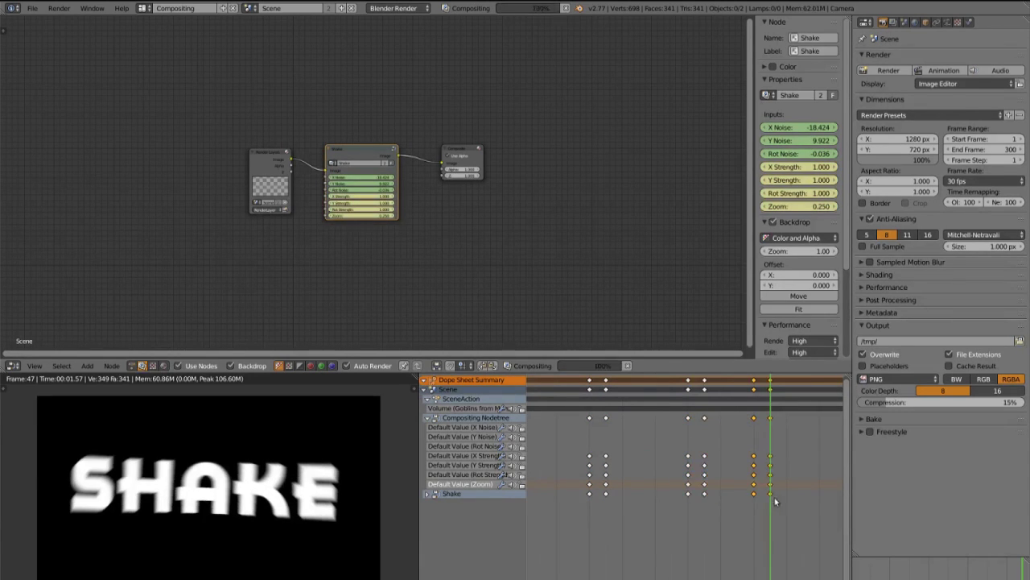
Step: Move the current frame well past the selected keyframe pair and place a duplicate of the pair so that it ends on that frame
middle_drag(807, 522, 650, 517)
click(759, 523)
scroll(751, 523, down, 2)
drag(685, 538, 691, 537)
key(shift+d)
click(740, 511)
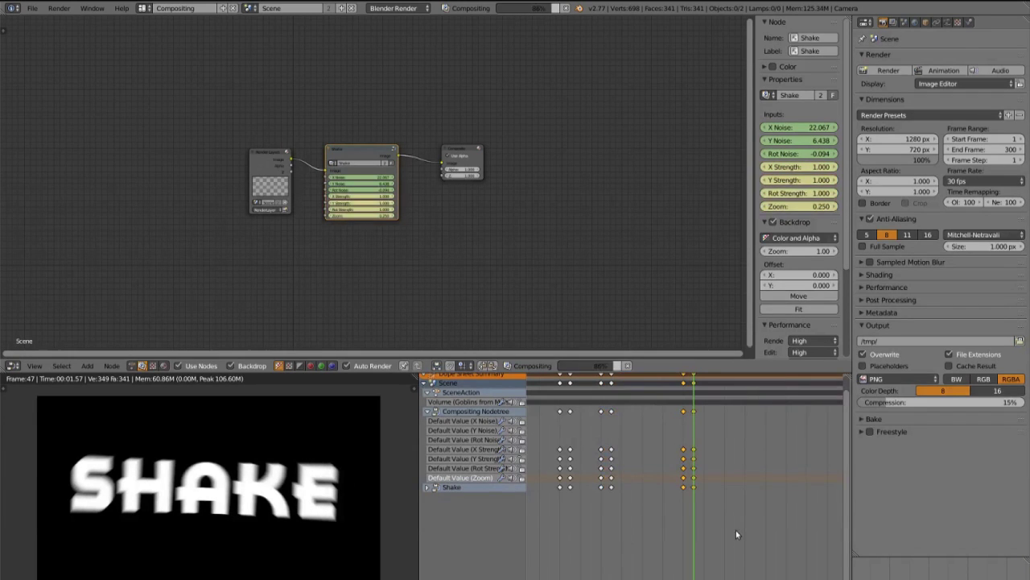
Step: Add two more duplicates of the keyframe pair, one a short gap further on and one after a longer gap, each ending on the current frame
click(736, 533)
key(shift+d)
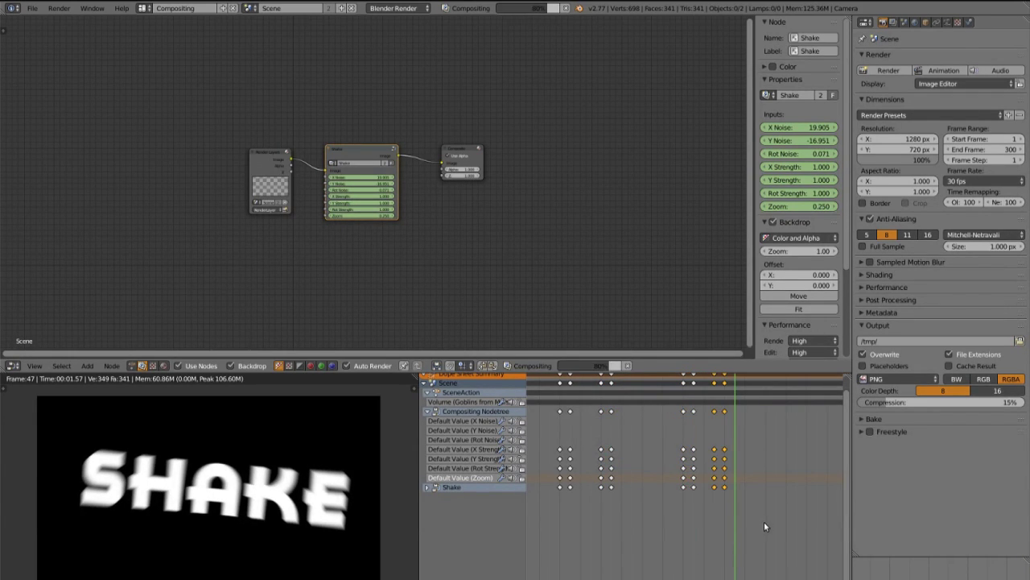
click(772, 521)
middle_drag(781, 531, 669, 527)
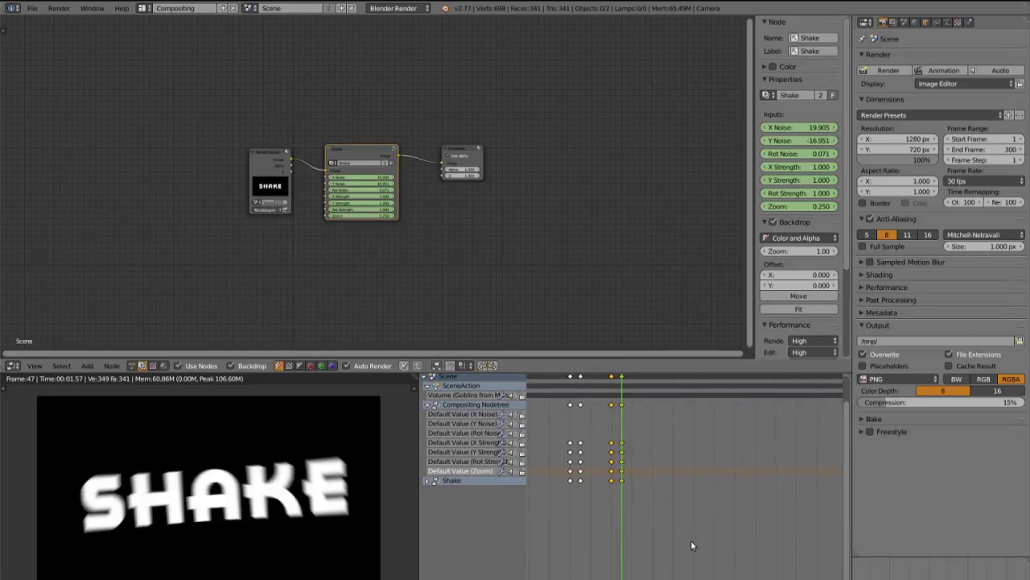
click(691, 540)
key(shift+d)
click(732, 502)
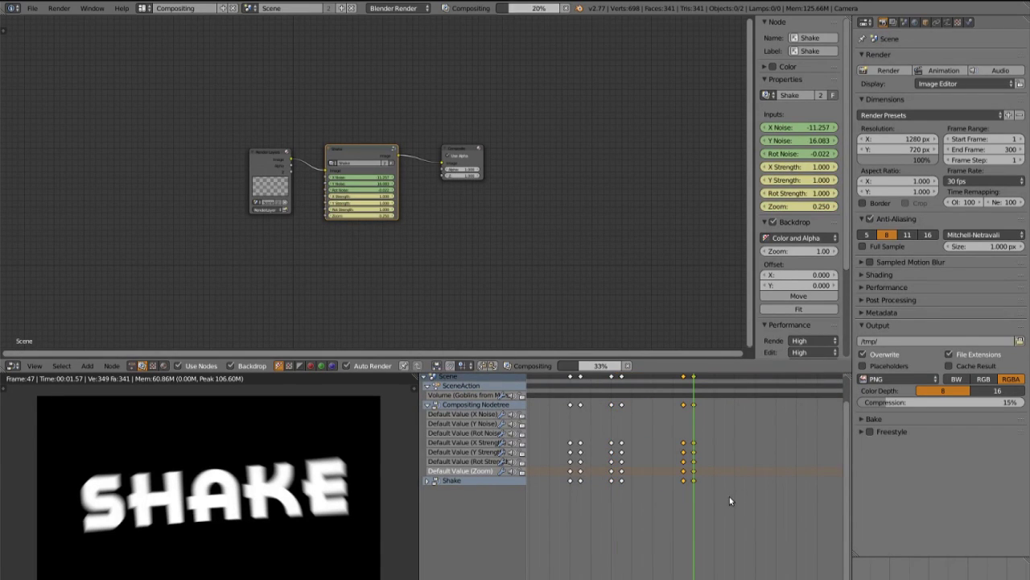
Step: Advance the current frame by another long gap and end a further copy of the keyframe pair on it
click(775, 535)
key(shift+d)
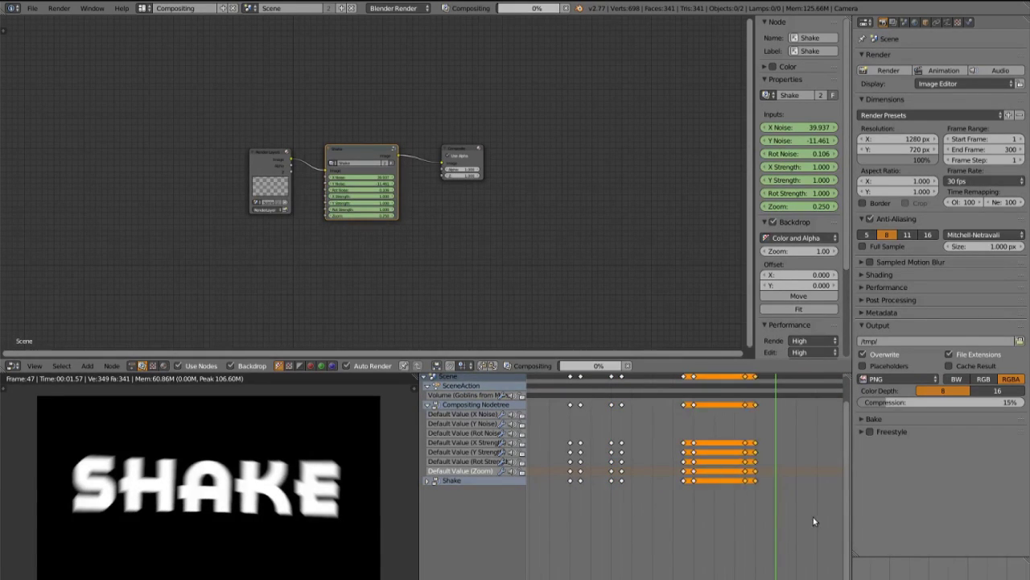
click(824, 514)
middle_drag(823, 512, 804, 511)
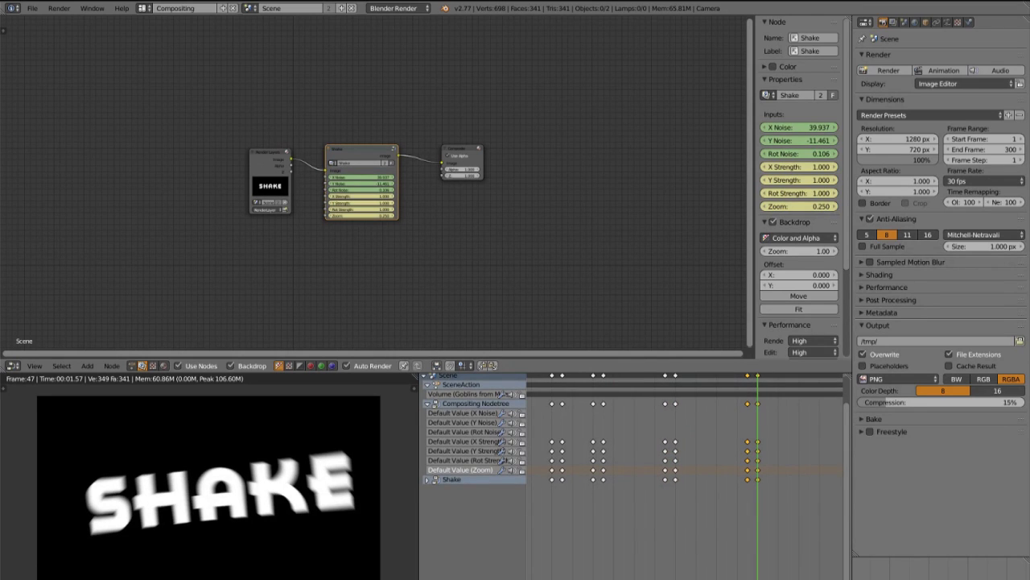
Step: Inspect the Noise modifier of the Rot Noise channel in the Graph Editor and return the area to the Dope Sheet
click(431, 578)
click(470, 572)
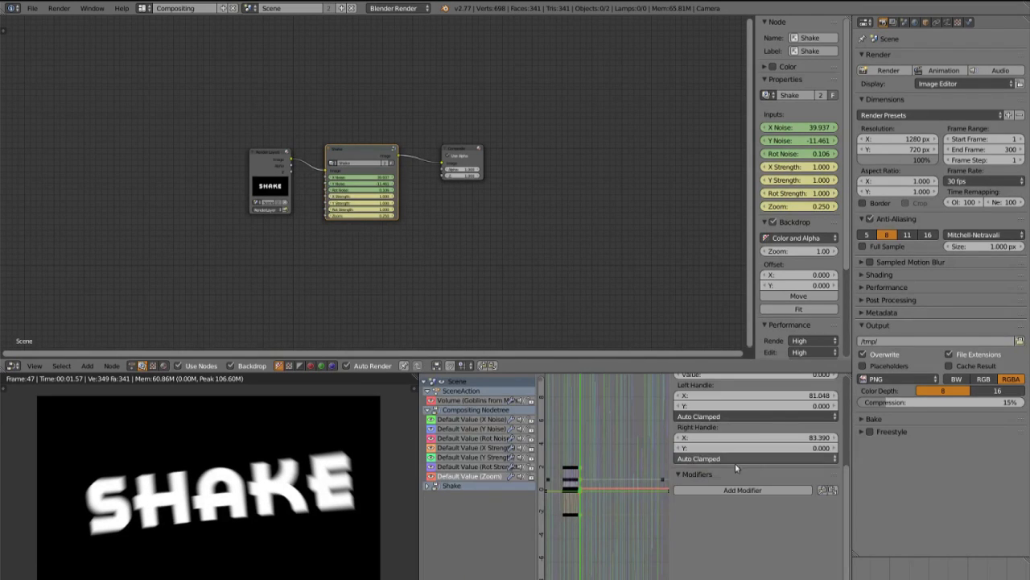
click(471, 438)
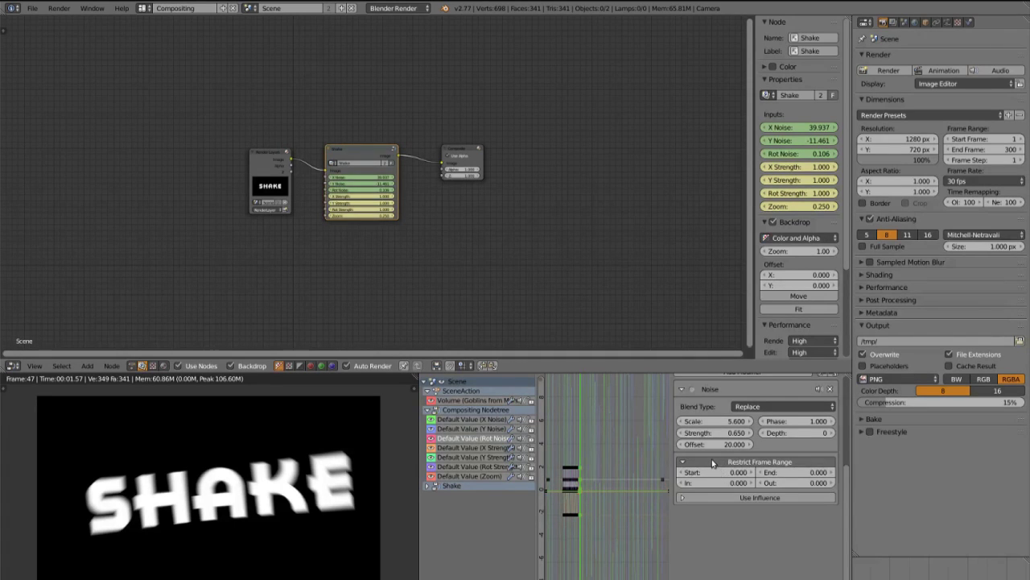
click(431, 578)
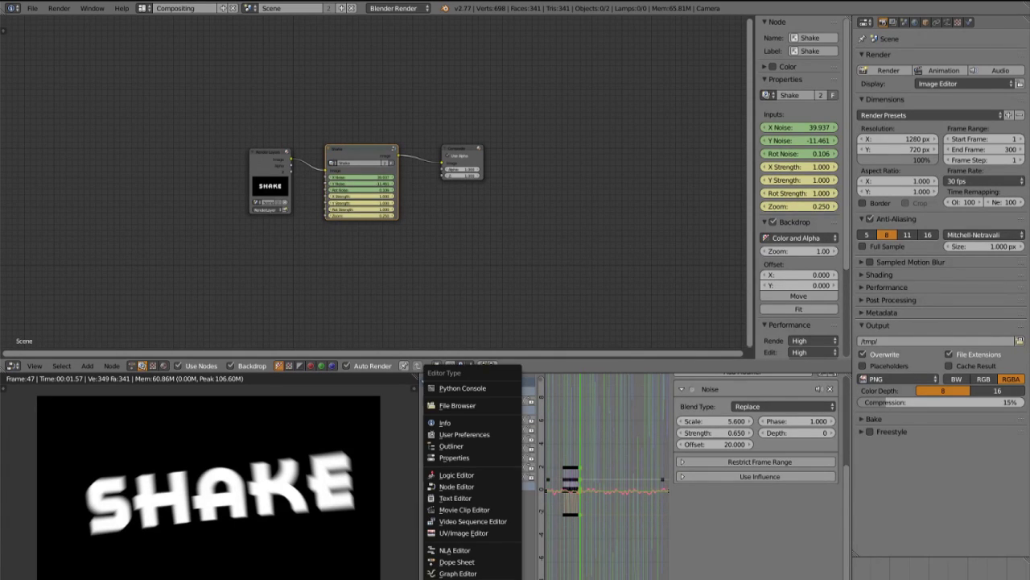
click(447, 572)
click(432, 578)
click(457, 561)
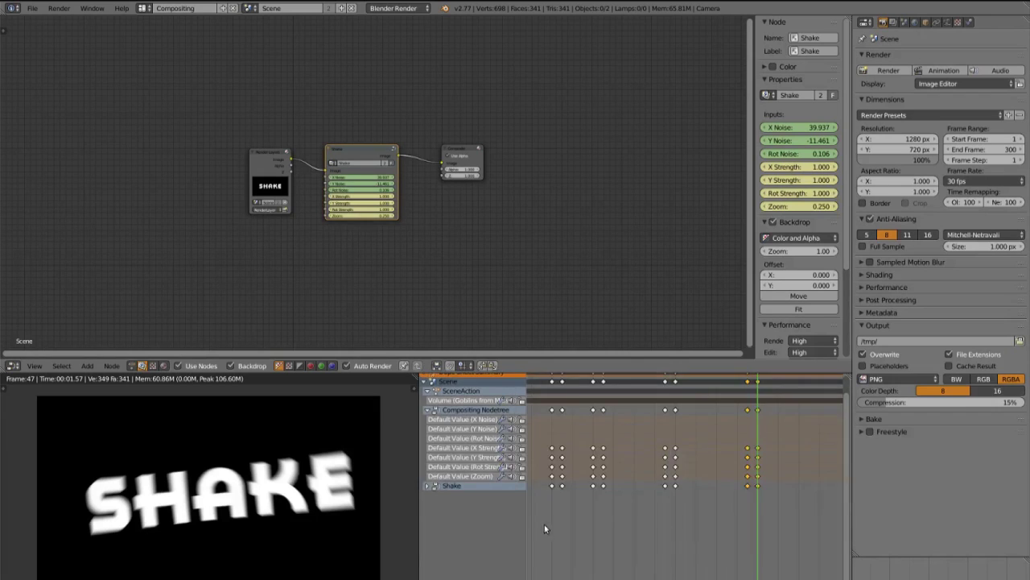
Step: Duplicate the strength, zoom and Shake group keyframe pair twice, first a short gap further and then a long gap beyond that
drag(689, 527, 702, 555)
key(shift+d)
click(741, 529)
click(787, 562)
drag(784, 561, 779, 557)
key(shift+d)
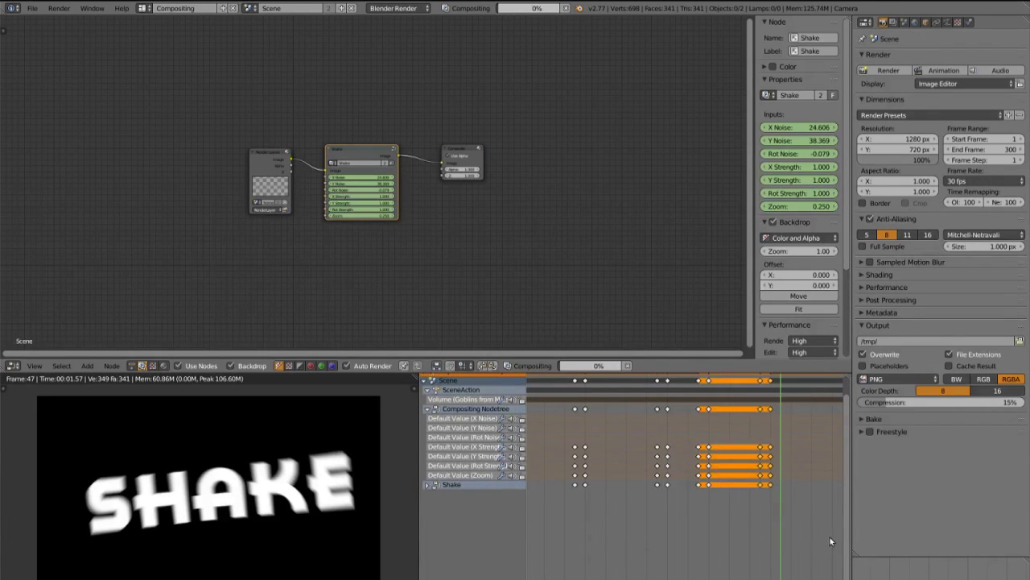
click(839, 532)
click(810, 524)
middle_drag(811, 524, 769, 520)
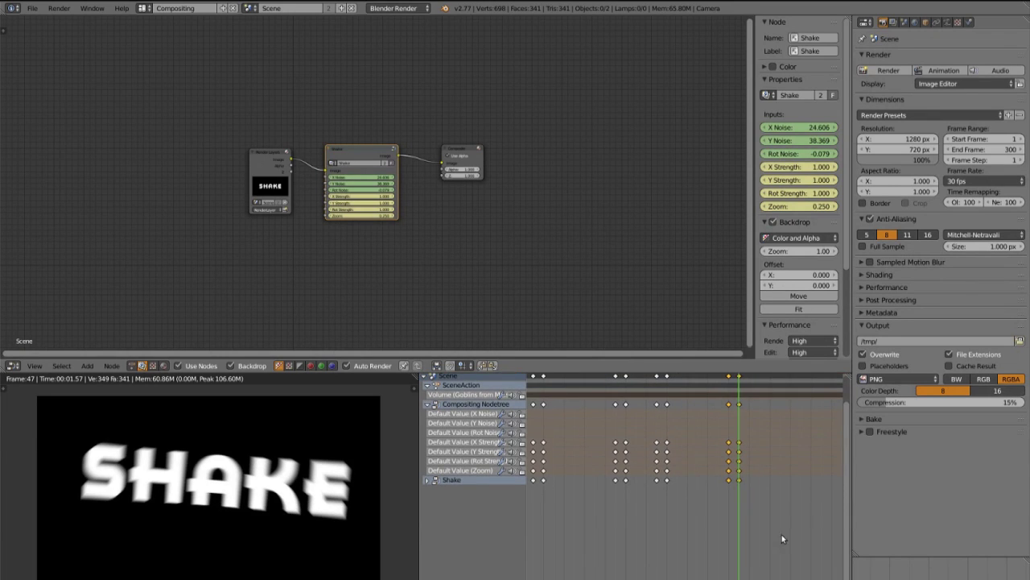
Step: Continue the shake pattern with two more keyframe pair copies, spaced by a short gap and then a long one
drag(772, 542, 777, 540)
key(shift+d)
click(814, 527)
middle_drag(814, 527, 728, 528)
click(765, 548)
key(shift+d)
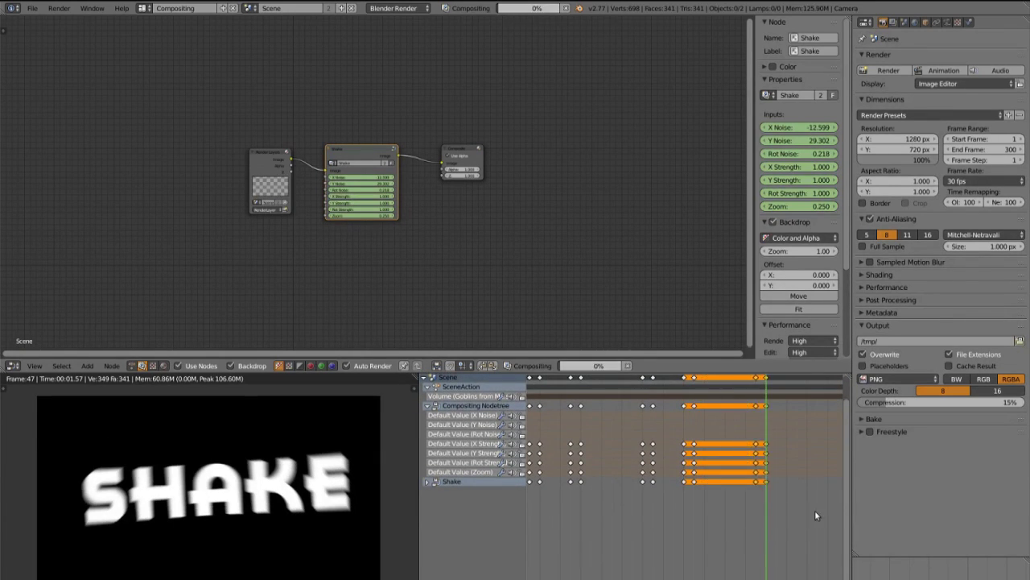
click(816, 510)
ctrl+scroll(729, 552, right, 3)
Step: Place two copies of the keyframe pair at new current frames, the first after a long gap and the second after a short one
click(716, 552)
key(shift+d)
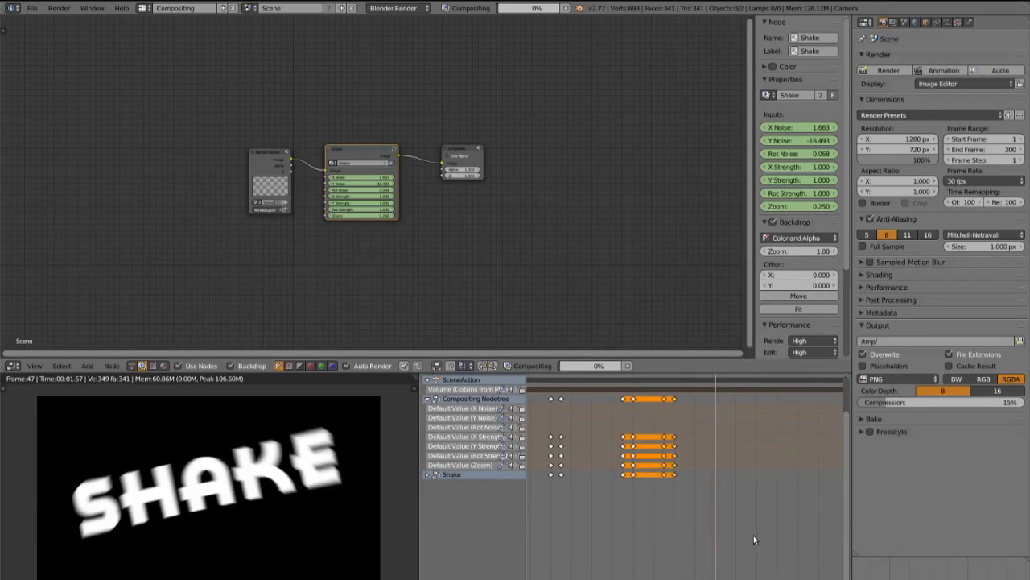
click(784, 529)
click(757, 554)
key(shift+d)
click(788, 533)
middle_drag(788, 533, 709, 523)
Step: Repeat the keyframe pair twice more along the timeline, leaving a long gap before the first copy and a short gap before the second
click(750, 543)
key(shift+d)
click(810, 527)
click(788, 552)
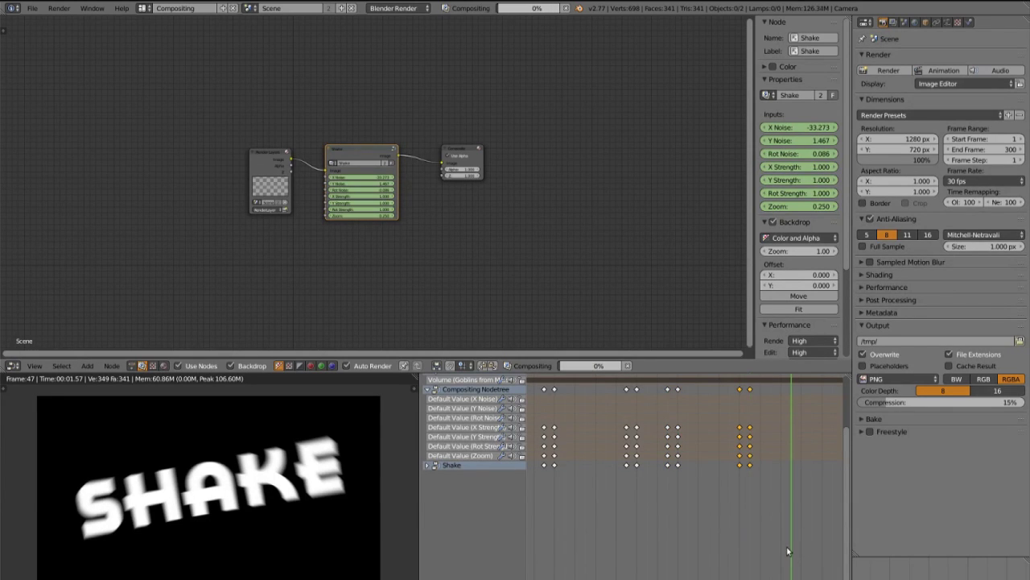
click(832, 548)
middle_drag(806, 548, 560, 540)
Step: Add two keyframe pair copies at equal long intervals, each ending on a newly set current frame
drag(583, 557, 617, 551)
click(679, 525)
drag(690, 548, 689, 547)
key(shift+d)
key(g)
click(748, 517)
Step: Duplicate the keyframe pair a short gap further on, and again after a long gap, aligning each copy's end with the current frame
click(731, 549)
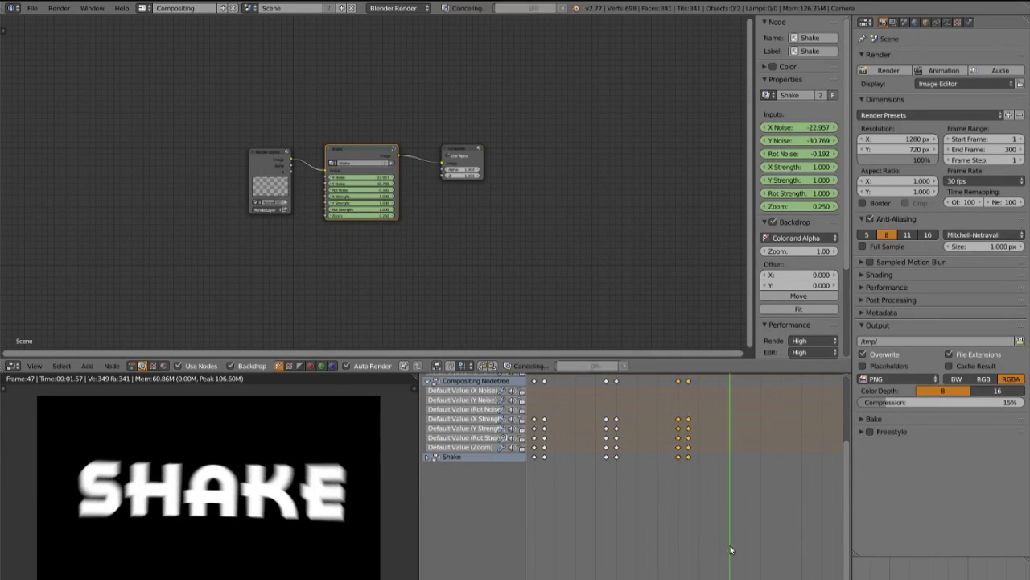
key(shift+d)
click(768, 510)
middle_drag(807, 540, 770, 538)
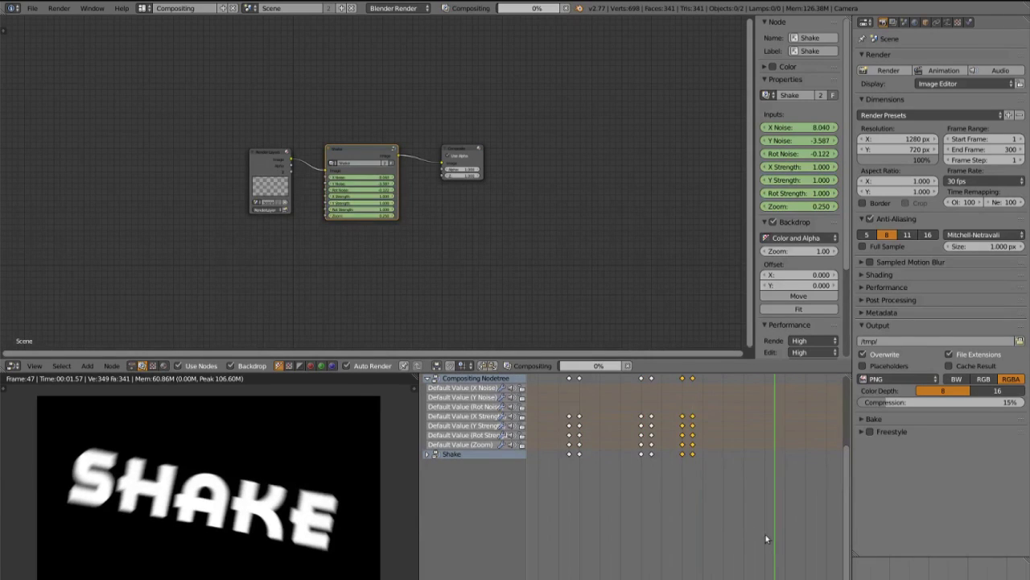
key(g)
click(819, 515)
Step: Move the current frame a short gap ahead and place one more duplicate of the keyframe pair ending there
click(814, 537)
key(shift+d)
click(533, 519)
scroll(684, 521, down, 6)
middle_drag(778, 520, 676, 521)
scroll(680, 524, down, 5)
scroll(696, 515, up, 12)
Step: Extend the timeline with two further keyframe pair duplicates, each after a long gap and ending on the current frame
click(737, 565)
key(shift+d)
click(798, 534)
click(809, 554)
key(shift+d)
click(538, 518)
middle_drag(538, 517, 463, 516)
Step: Place a keyframe pair copy after a short gap and another after a long gap, both ending on the frames set for them
click(775, 561)
key(shift+d)
click(800, 539)
middle_drag(809, 537, 767, 531)
click(806, 551)
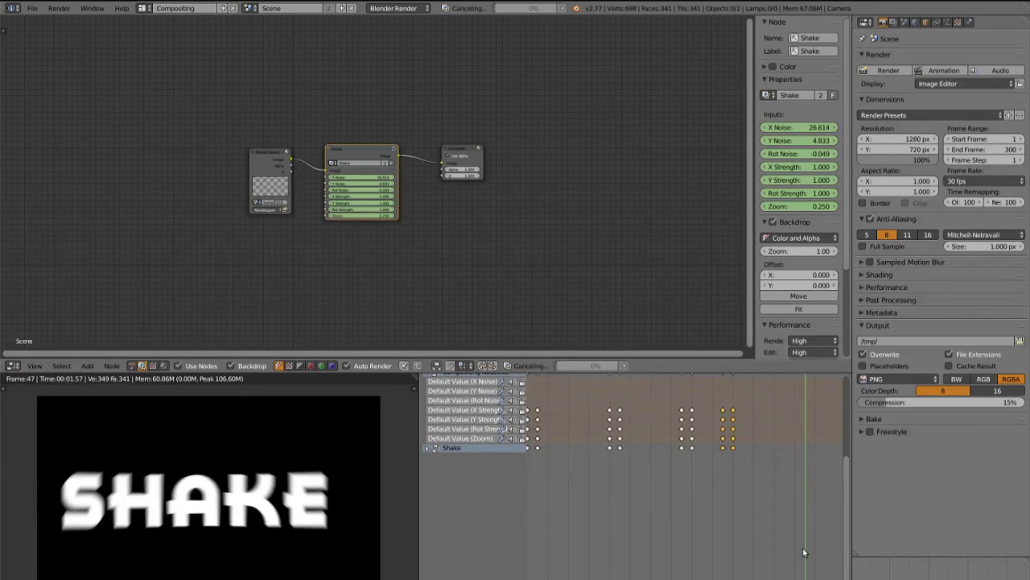
key(shift+d)
key(ctrl+z)
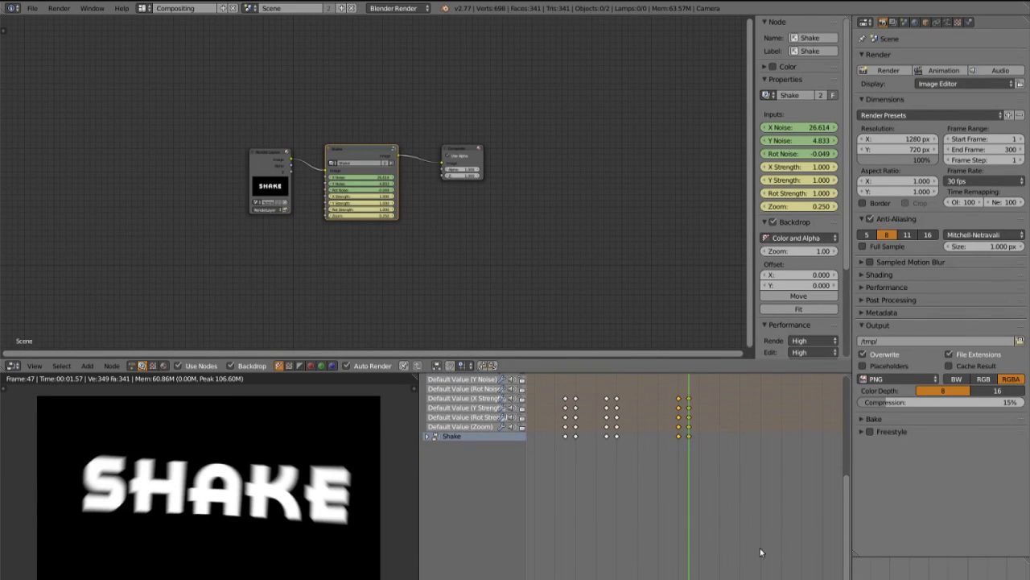
Step: Add the next two keyframe pair duplicates, one shortly after the last pair and one a long gap beyond it
click(731, 568)
click(773, 557)
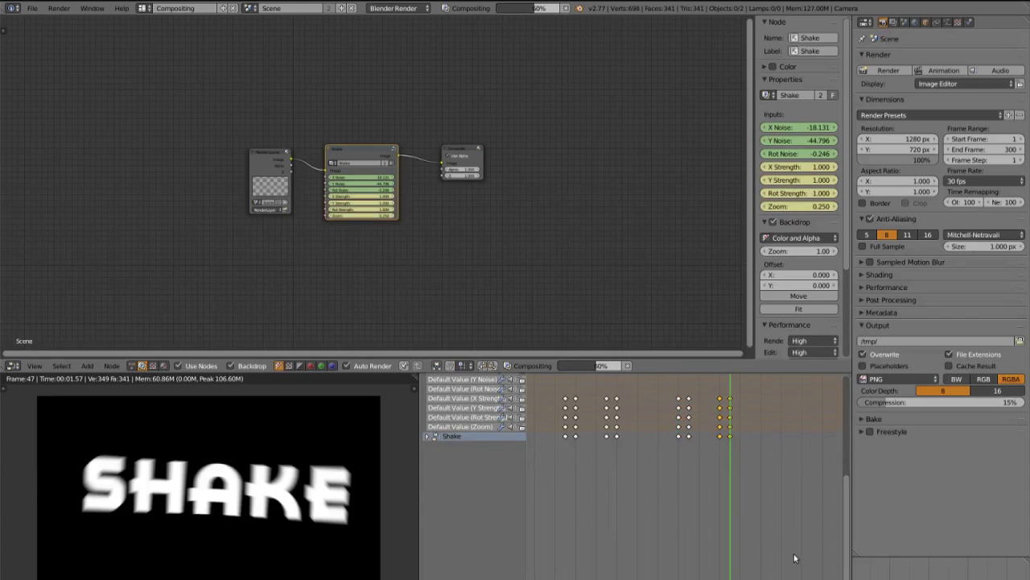
drag(818, 563, 811, 562)
key(shift+d)
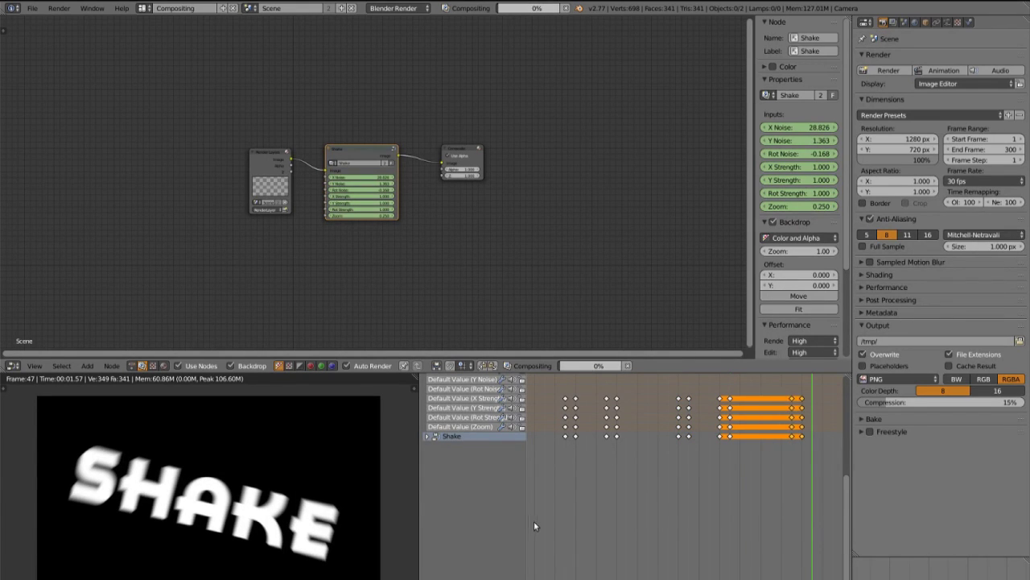
key(ctrl+z)
key(ctrl+z)
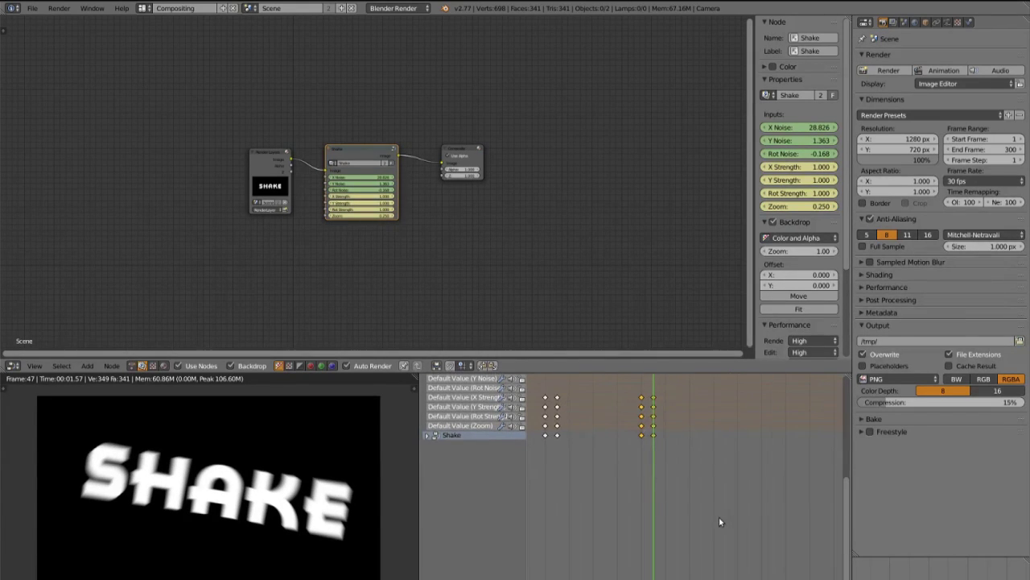
Step: Copy the selected keyframe pair to a frame a long gap ahead, and again to a frame a short gap after that
click(737, 527)
key(shift+d)
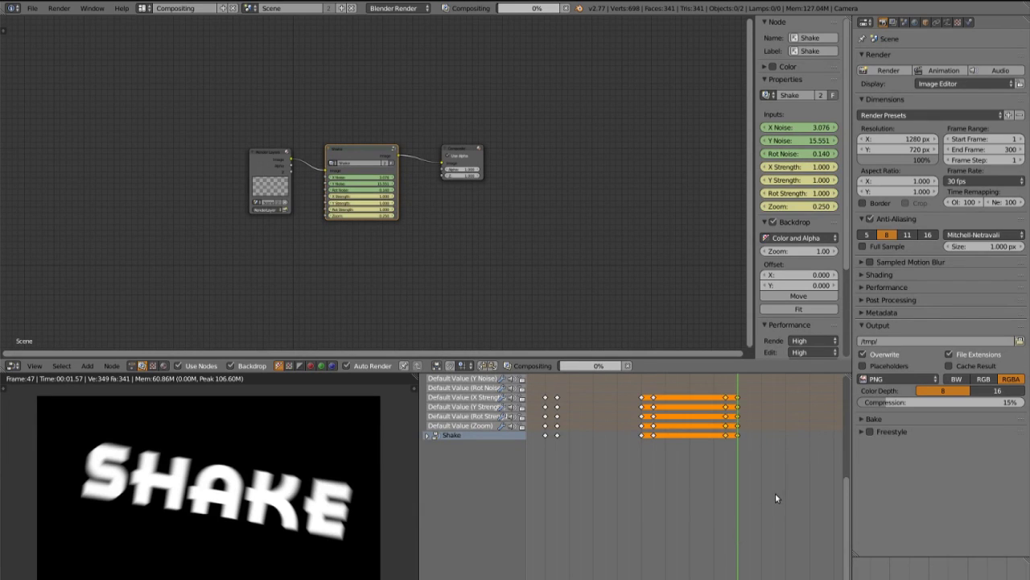
click(776, 493)
click(785, 532)
key(shift+d)
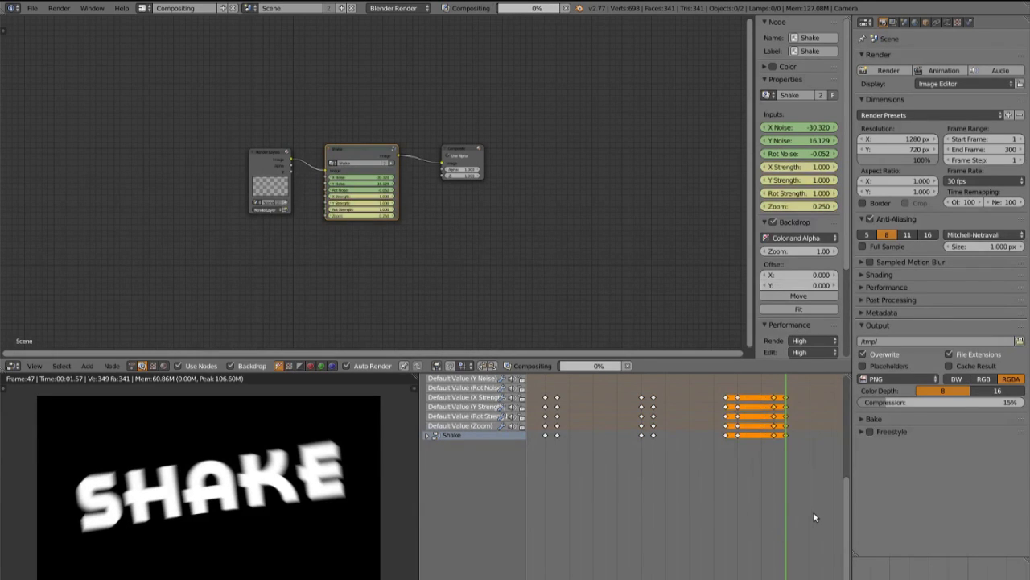
middle_drag(775, 532, 617, 541)
scroll(617, 541, up, 3)
Step: Repeat the long-then-short spacing with two more duplicates of the keyframe pair, each ending on the current frame
click(726, 568)
key(shift+d)
click(795, 514)
click(788, 556)
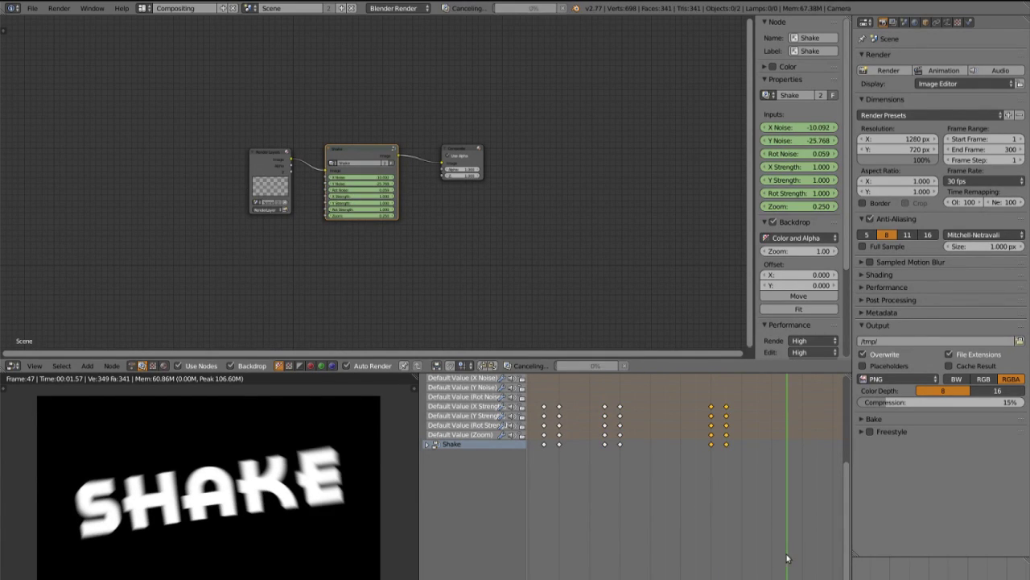
middle_drag(763, 531, 613, 544)
key(shift+d)
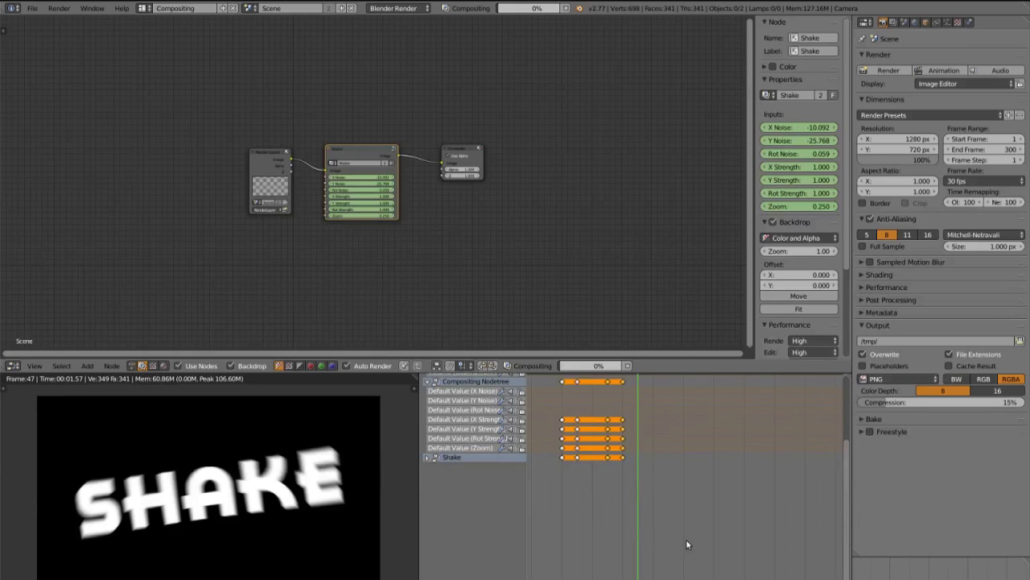
click(693, 540)
Step: Add two keyframe pair copies further along, the first after a long gap and the second after a somewhat smaller gap
click(743, 570)
key(shift+d)
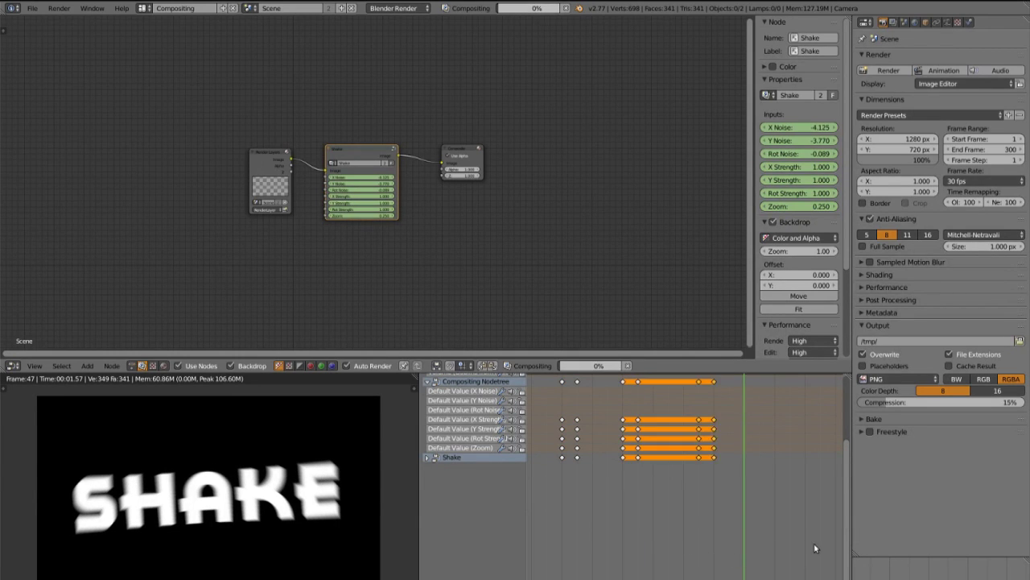
click(828, 545)
middle_drag(792, 538, 713, 530)
click(742, 552)
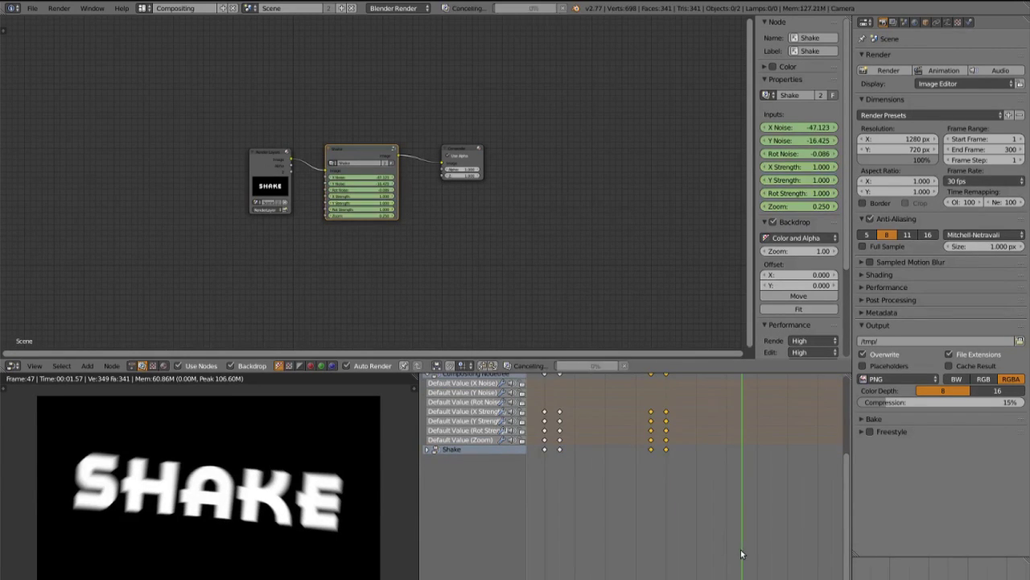
key(shift+d)
click(802, 528)
Step: Place two closely spaced duplicates of the keyframe pair, each ending on a current frame set a short gap ahead
click(788, 553)
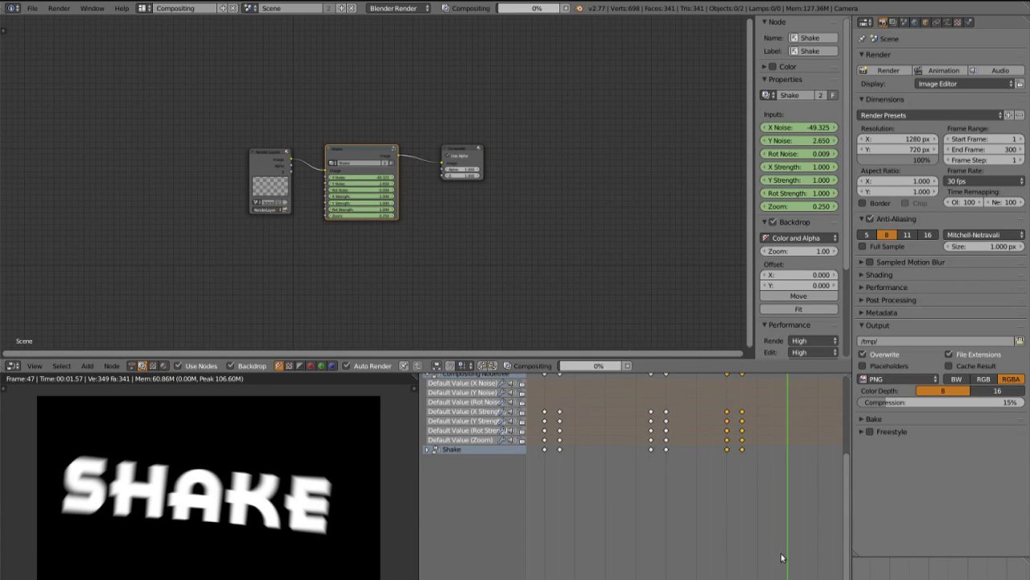
key(shift+d)
click(819, 536)
middle_drag(814, 531, 694, 522)
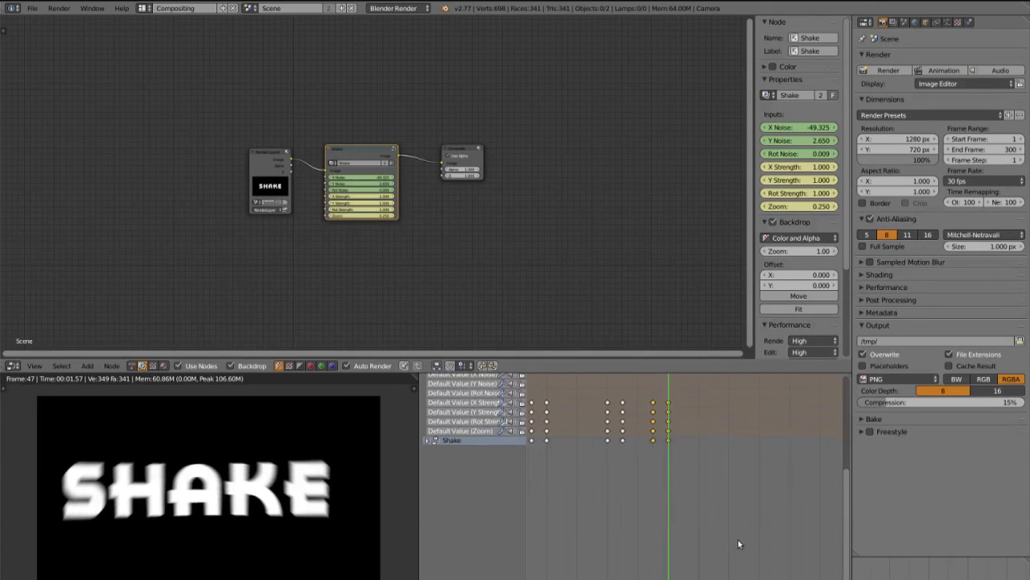
click(729, 557)
key(shift+d)
click(792, 537)
Step: Duplicate the keyframe pair two more times with medium gaps between the copies, aligning each with the current frame
drag(810, 554, 821, 556)
key(shift+d)
click(577, 551)
scroll(583, 540, down, 5)
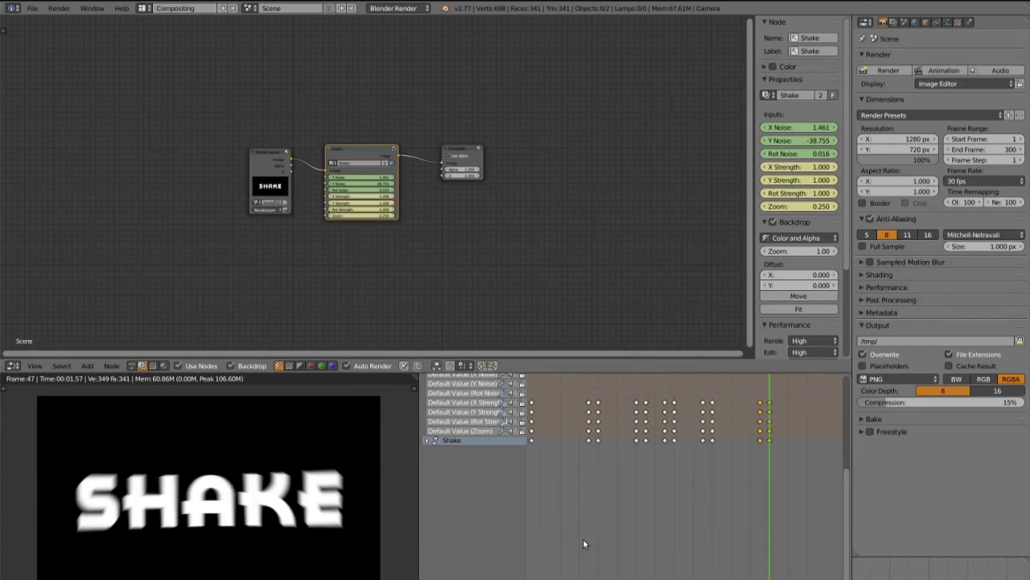
middle_drag(585, 539, 733, 526)
click(655, 556)
key(shift+d)
click(714, 555)
Step: Add two keyframe pair duplicates separated by long gaps, each ending on its newly set current frame
click(727, 561)
key(shift+d)
click(781, 550)
click(812, 574)
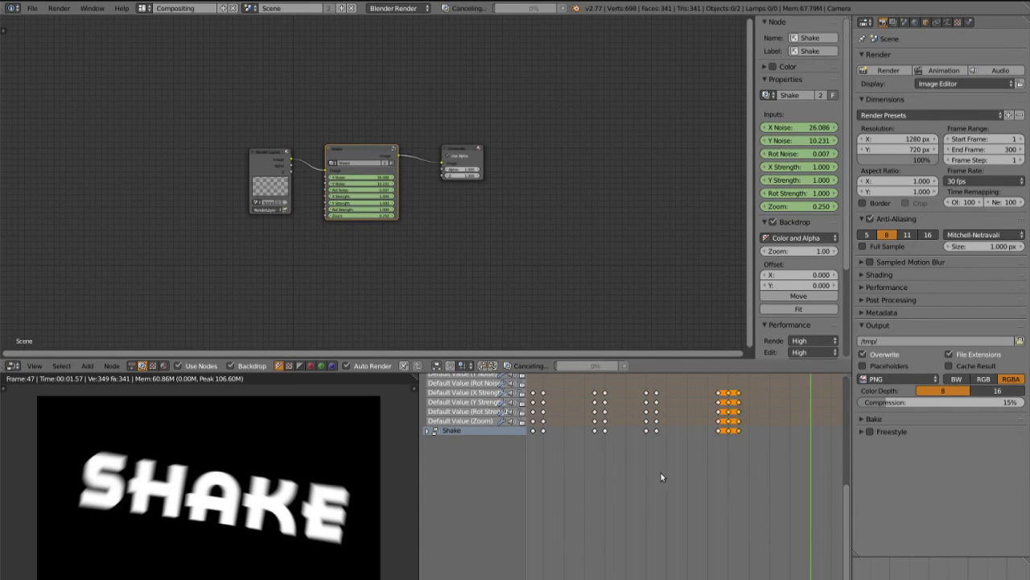
click(720, 482)
middle_drag(743, 517, 597, 514)
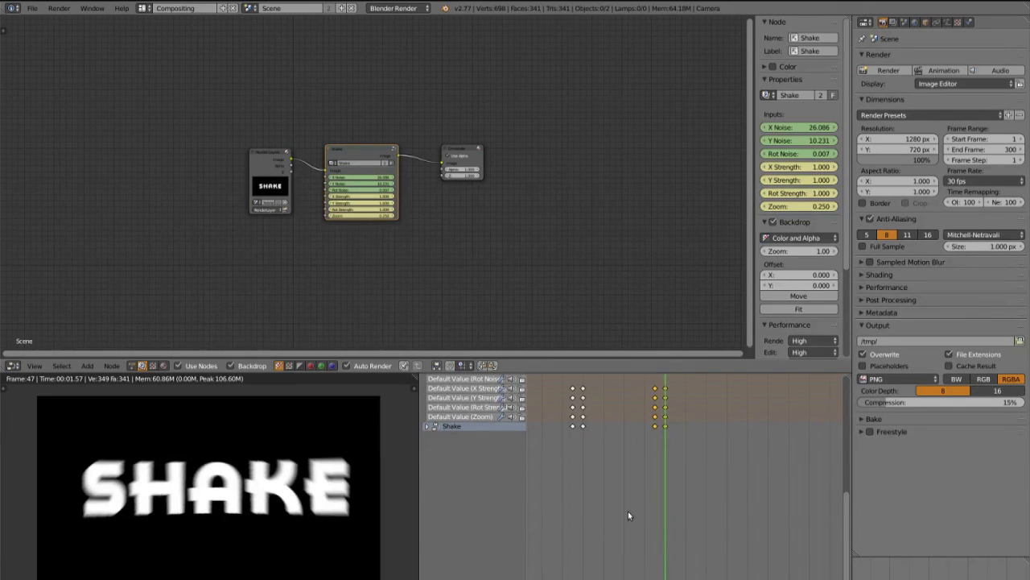
Step: Duplicate the keyframe pair twice, first after a medium gap and then after a longer one, each ending on its new current frame
click(706, 547)
key(shift+d)
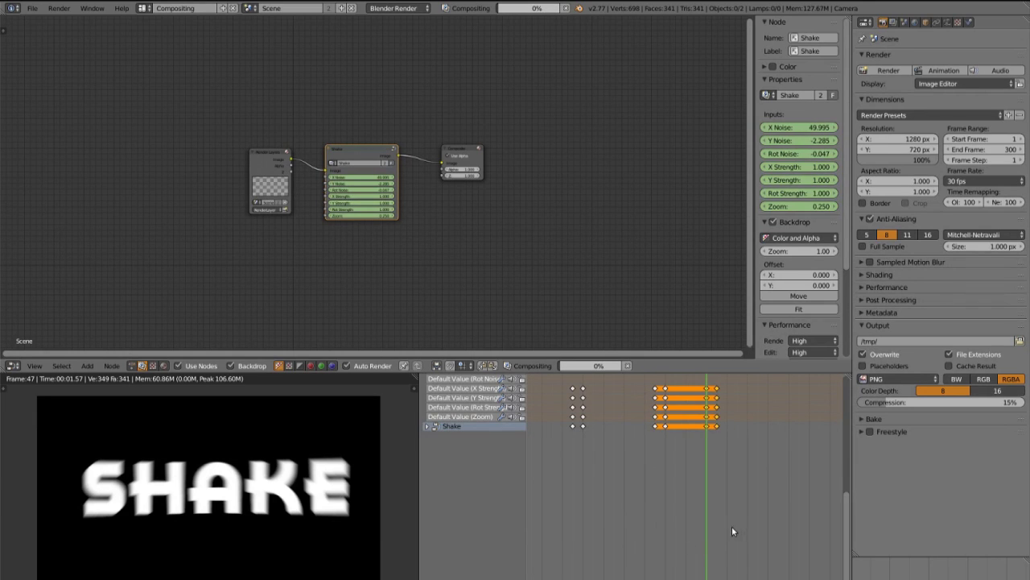
click(726, 526)
click(777, 561)
key(shift+d)
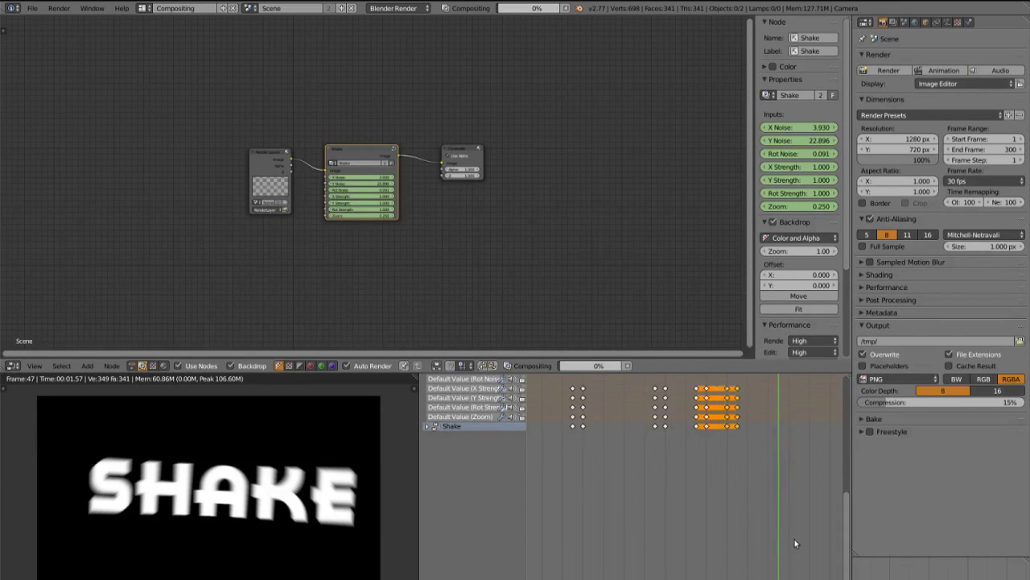
click(831, 535)
Step: Add two more keyframe pair copies further along, one after a medium gap and one after a longer gap
middle_drag(831, 535, 617, 525)
click(607, 554)
key(g)
click(651, 538)
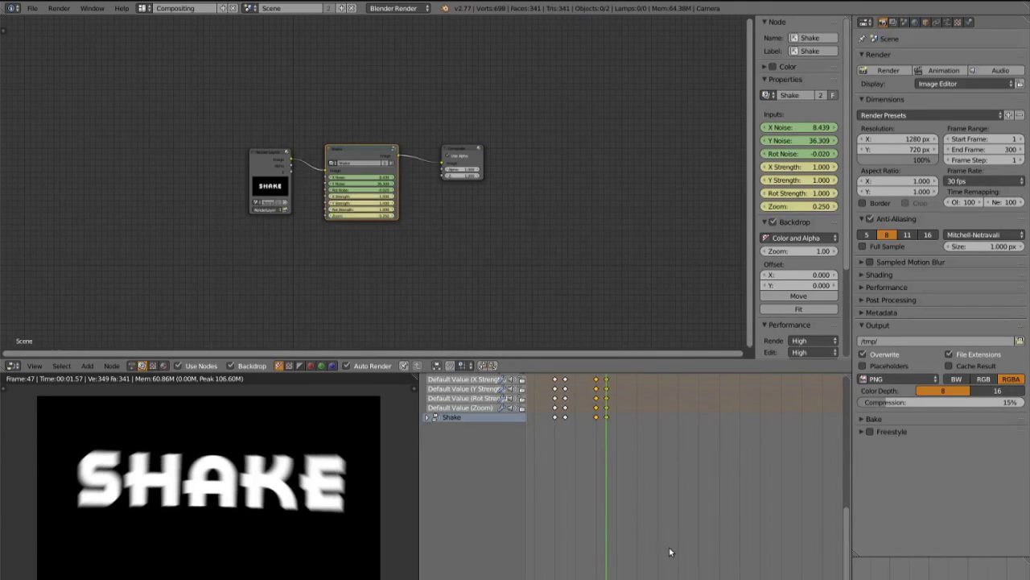
click(676, 550)
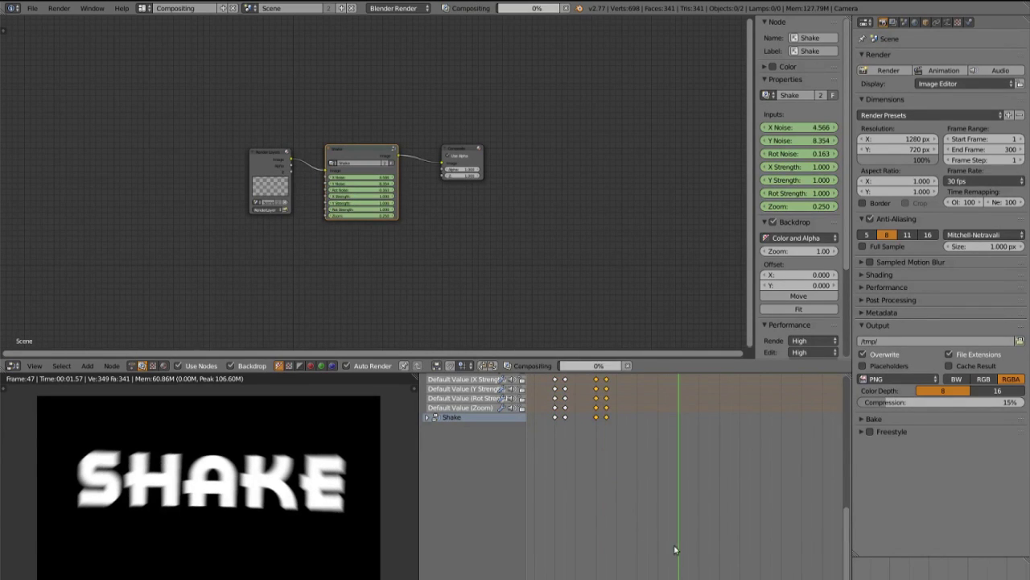
click(719, 531)
Step: Undo the latest keyframe pair duplicates that run past the end of the Volume curve
scroll(713, 535, down, 5)
scroll(719, 542, up, 15)
scroll(719, 544, down, 14)
scroll(708, 543, down, 3)
scroll(691, 534, up, 7)
scroll(689, 533, down, 7)
scroll(685, 529, up, 5)
key(ctrl+z)
key(ctrl+z)
key(ctrl+z)
key(ctrl+z)
key(ctrl+z)
key(ctrl+z)
key(ctrl+z)
Step: Set the current frame well beyond the last keyframe pair and duplicate the pair so the copy starts on that frame
click(780, 534)
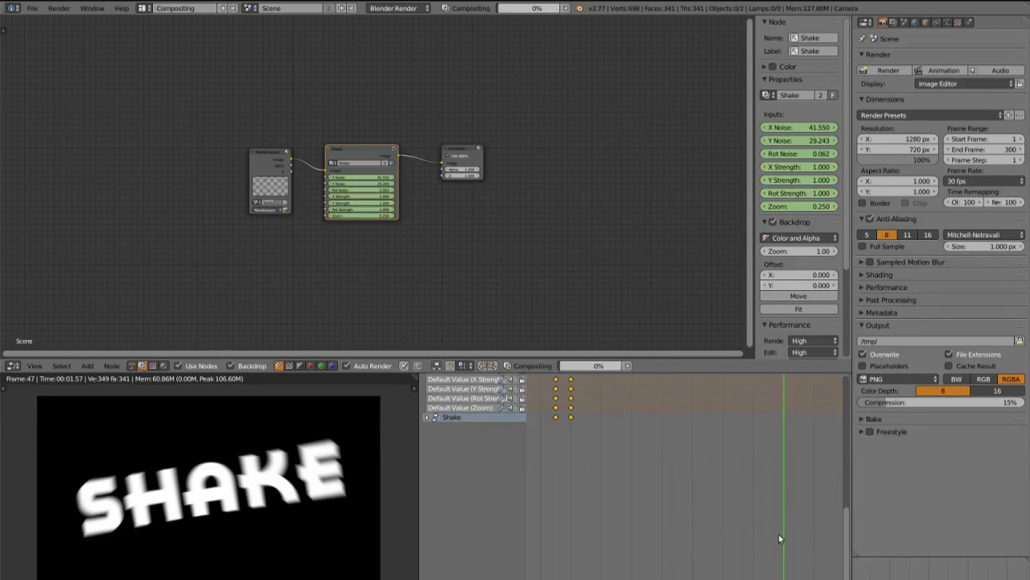
middle_drag(761, 519, 723, 530)
scroll(684, 503, down, 5)
middle_drag(616, 460, 612, 483)
key(shift+d)
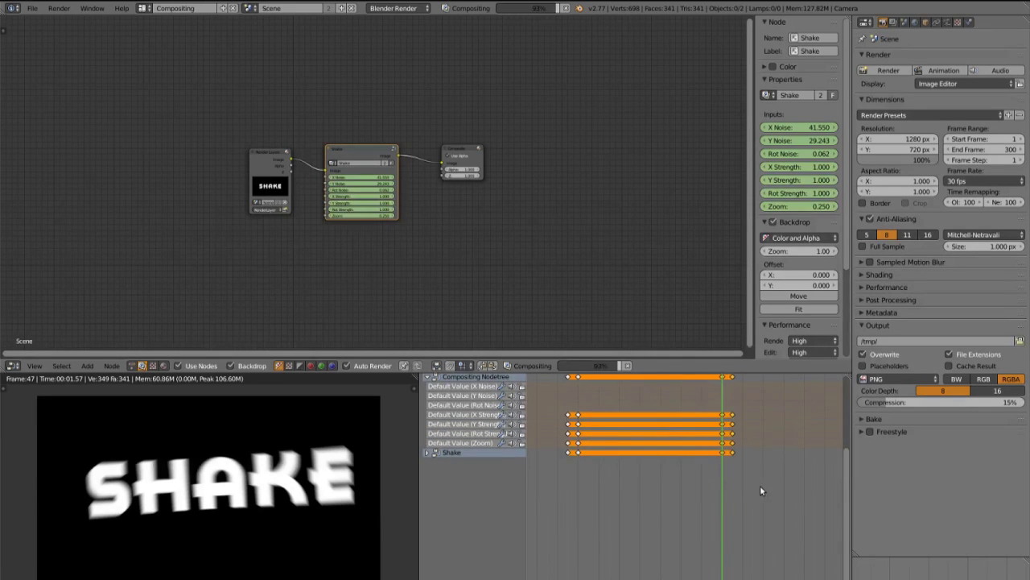
click(762, 485)
Step: Delete the second keyframe column of the final pair in the X, Y and Rot Strength and Zoom channels
middle_drag(724, 388, 723, 417)
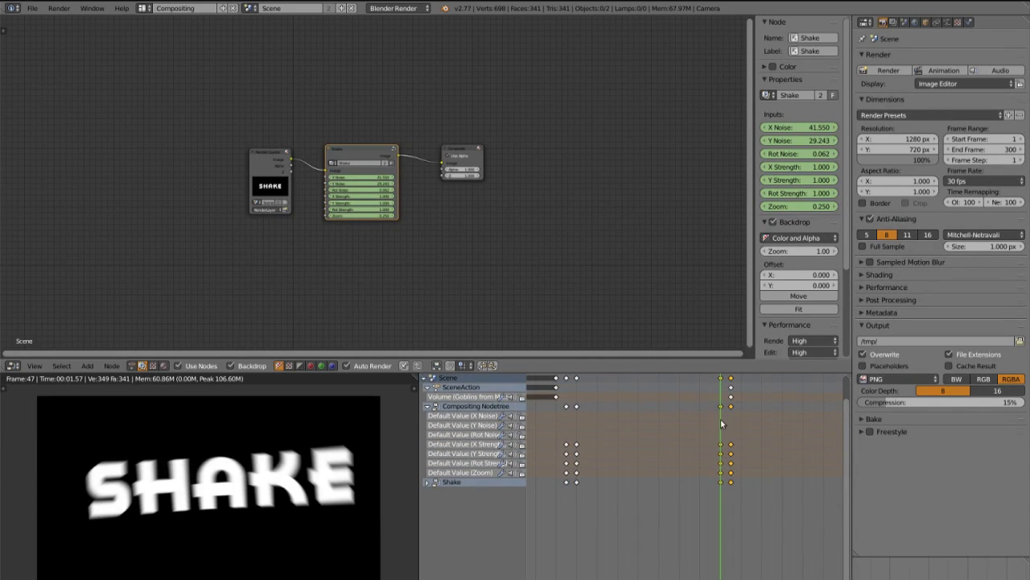
click(721, 464)
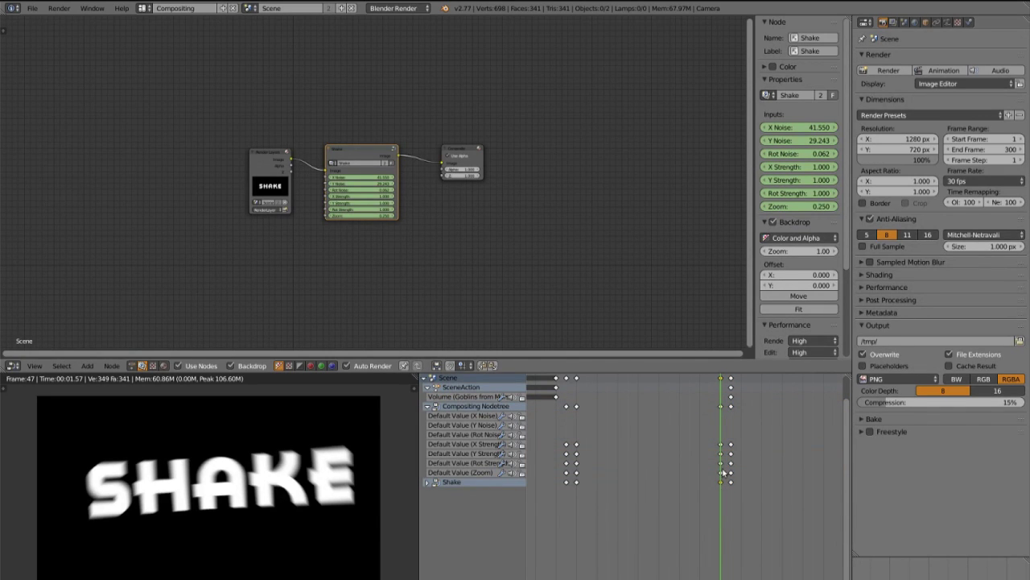
click(731, 443)
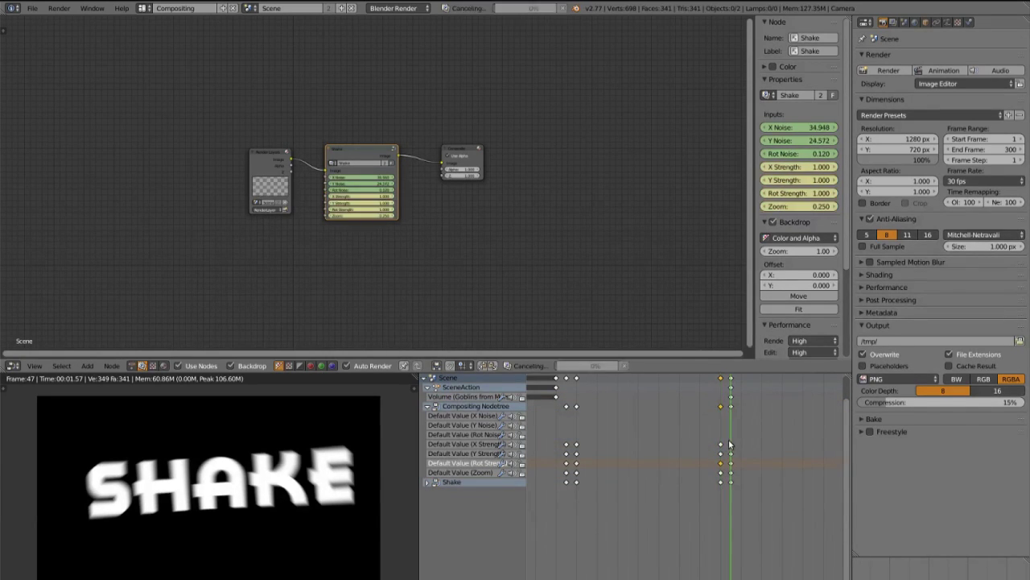
click(721, 452)
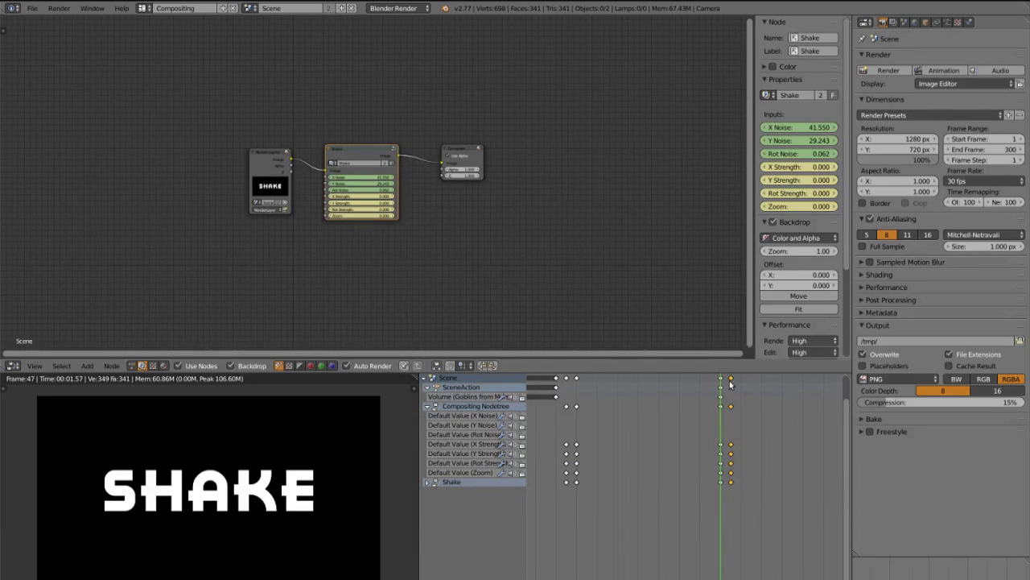
key(Delete)
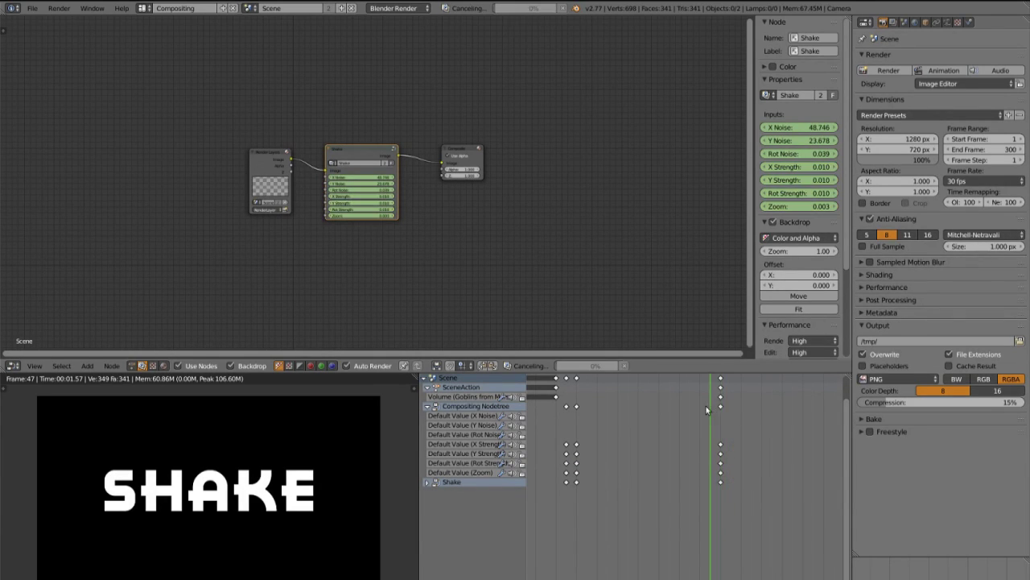
Step: Review the whole keyframe range and preview the shake at a frame near its middle, advancing the current frame from there
scroll(711, 410, down, 5)
scroll(707, 413, down, 10)
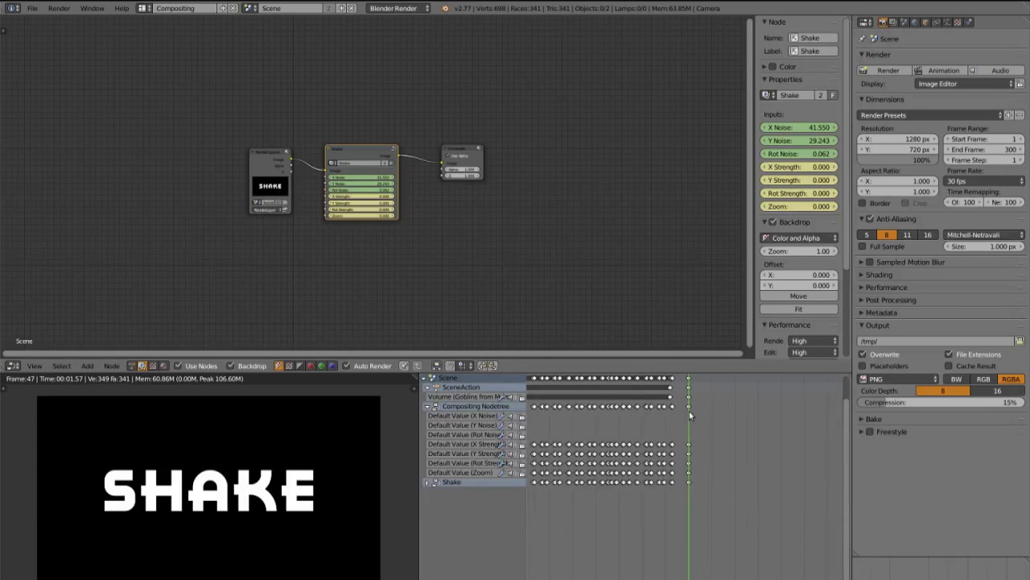
middle_drag(660, 413, 720, 410)
scroll(720, 411, down, 3)
scroll(720, 411, up, 3)
scroll(720, 411, up, 3)
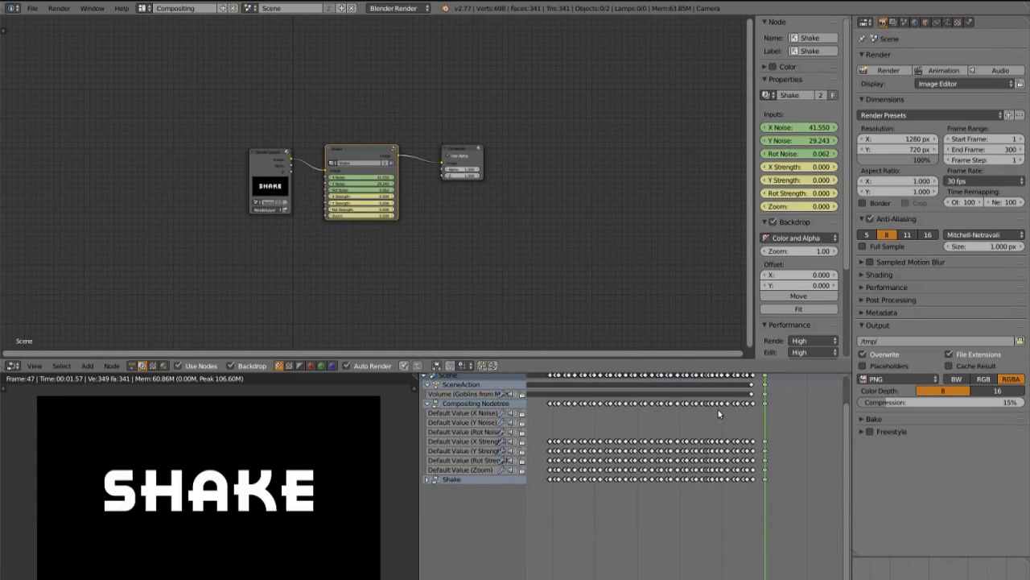
drag(714, 412, 657, 416)
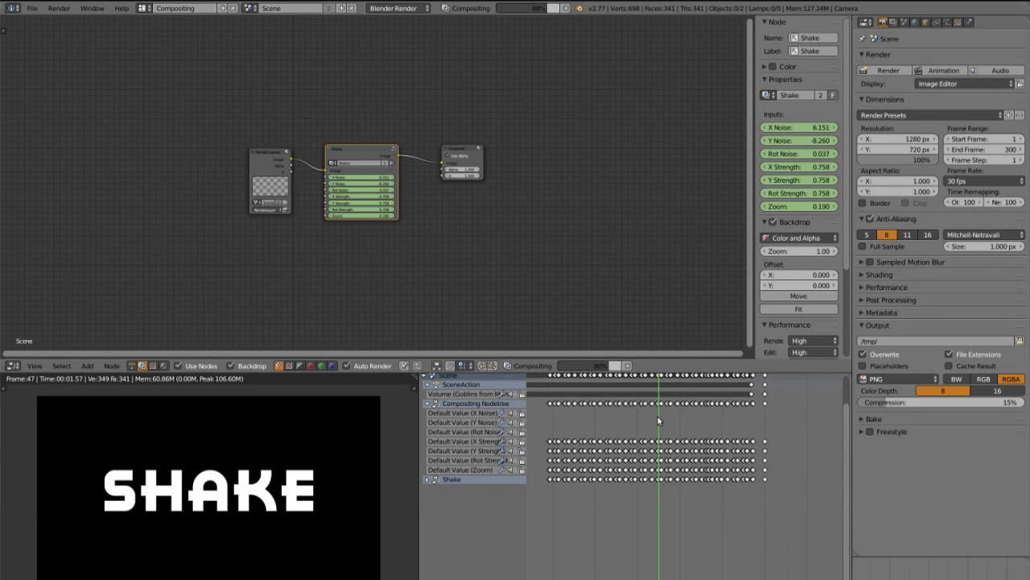
key(Right)
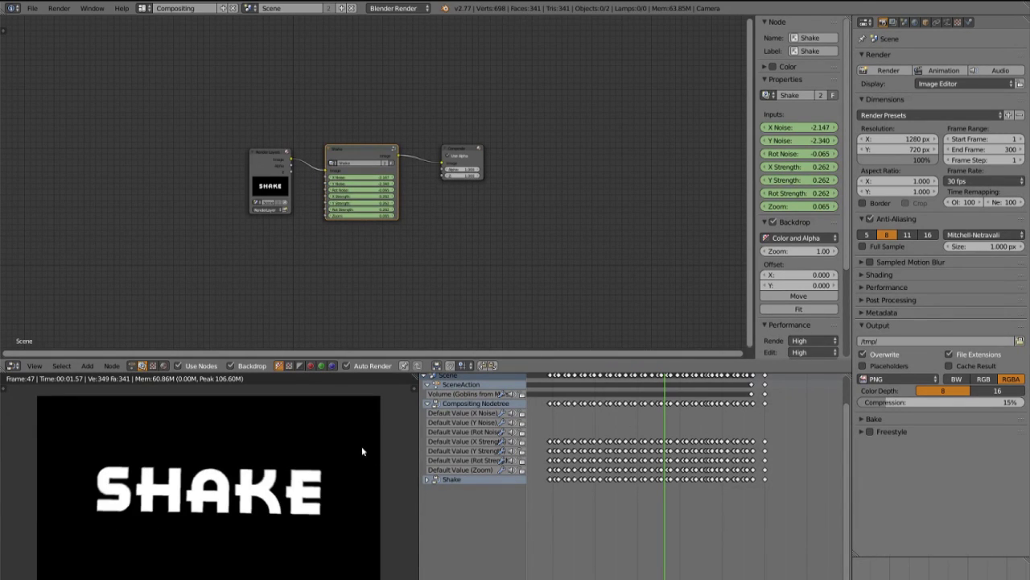
Step: Move the Render Layers node closer to the Shake node in the compositor
scroll(236, 133, up, 3)
scroll(237, 133, down, 4)
scroll(236, 133, up, 4)
scroll(237, 132, down, 4)
scroll(419, 146, up, 2)
scroll(414, 147, up, 1)
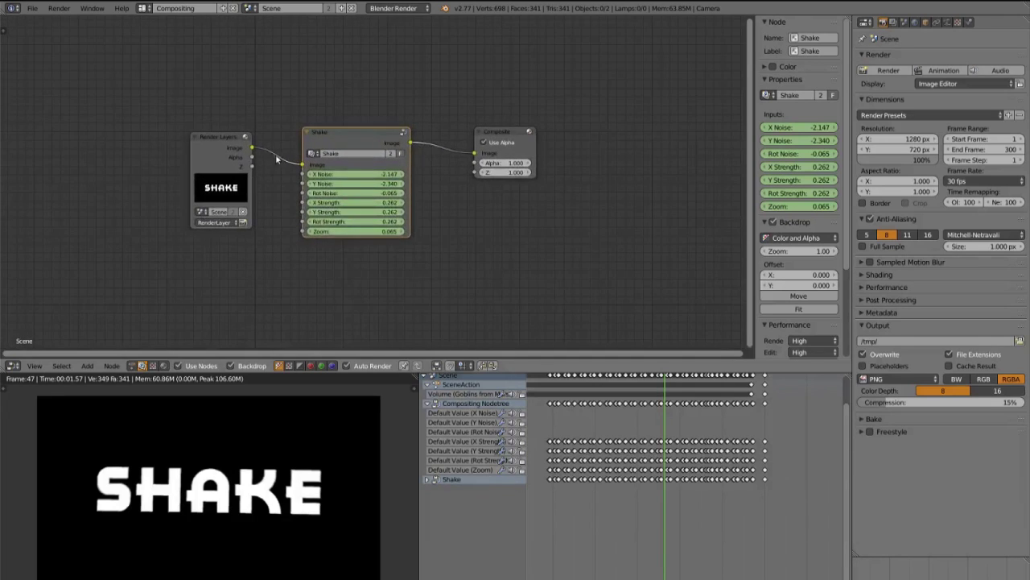
drag(238, 160, 251, 162)
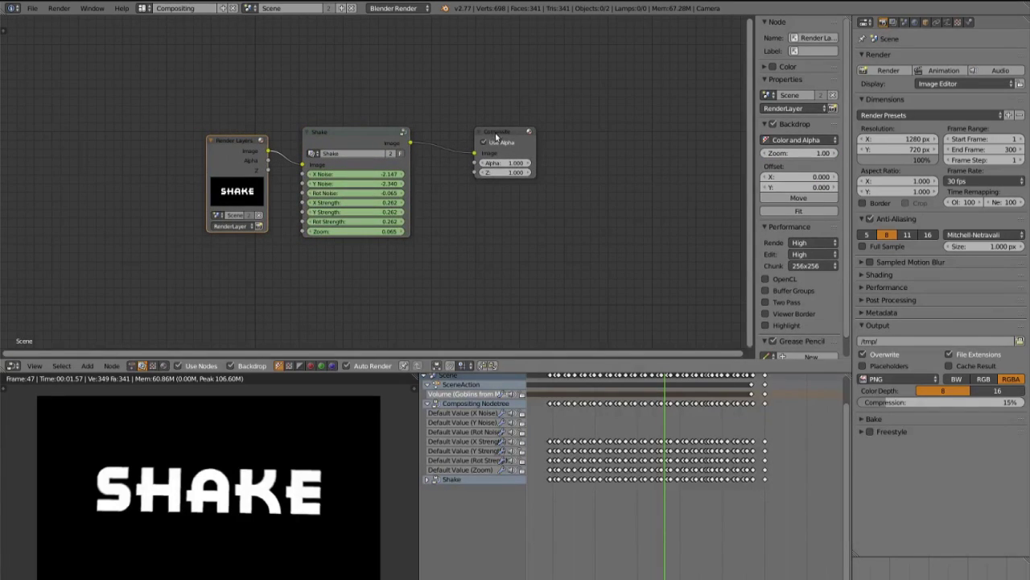